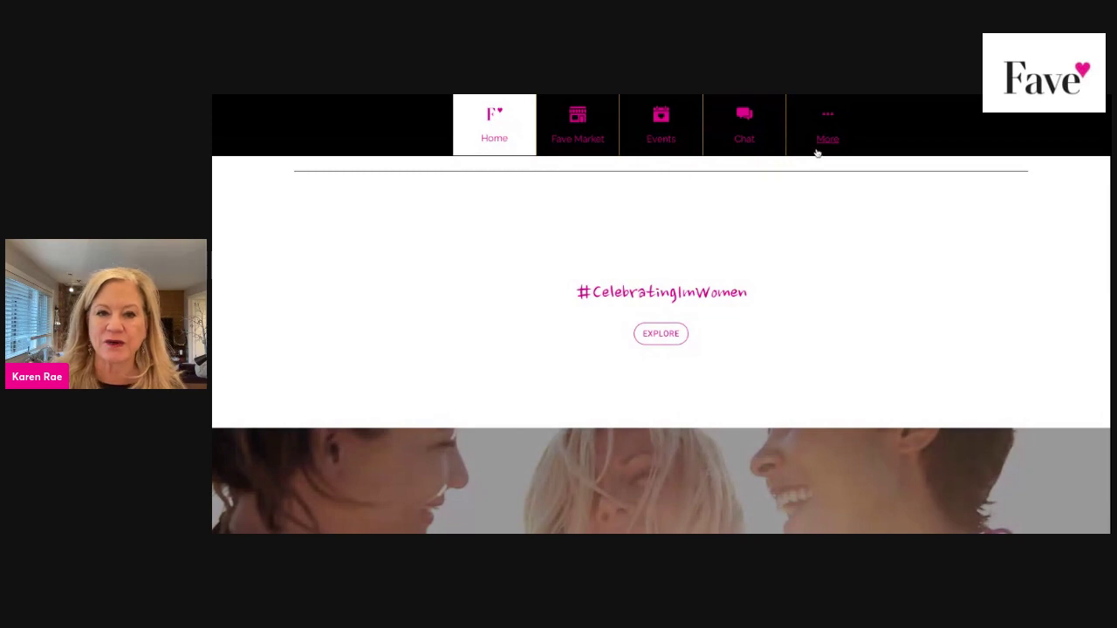
# Open the More side menu listing extra member sections such as Podcasts and Forms.
pyautogui.scroll(-1, 836, 297)
pyautogui.scroll(-2, 836, 297)
pyautogui.scroll(4, 836, 297)
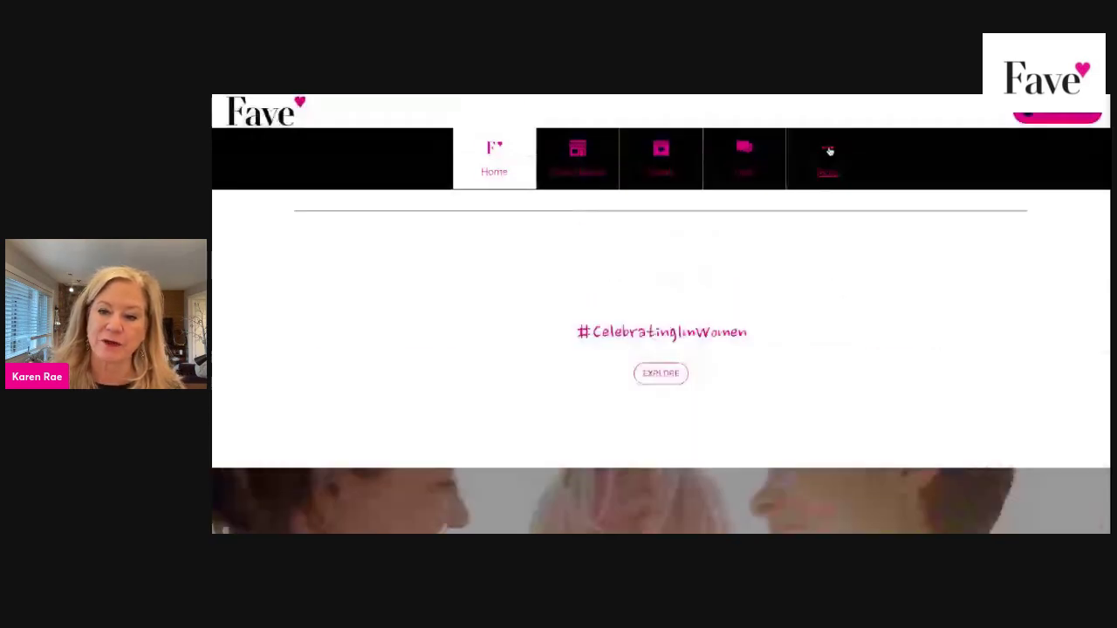
pyautogui.click(828, 150)
# Go to Forms and start a New Listing to get a blank Marketplace Listing form.
pyautogui.click(966, 224)
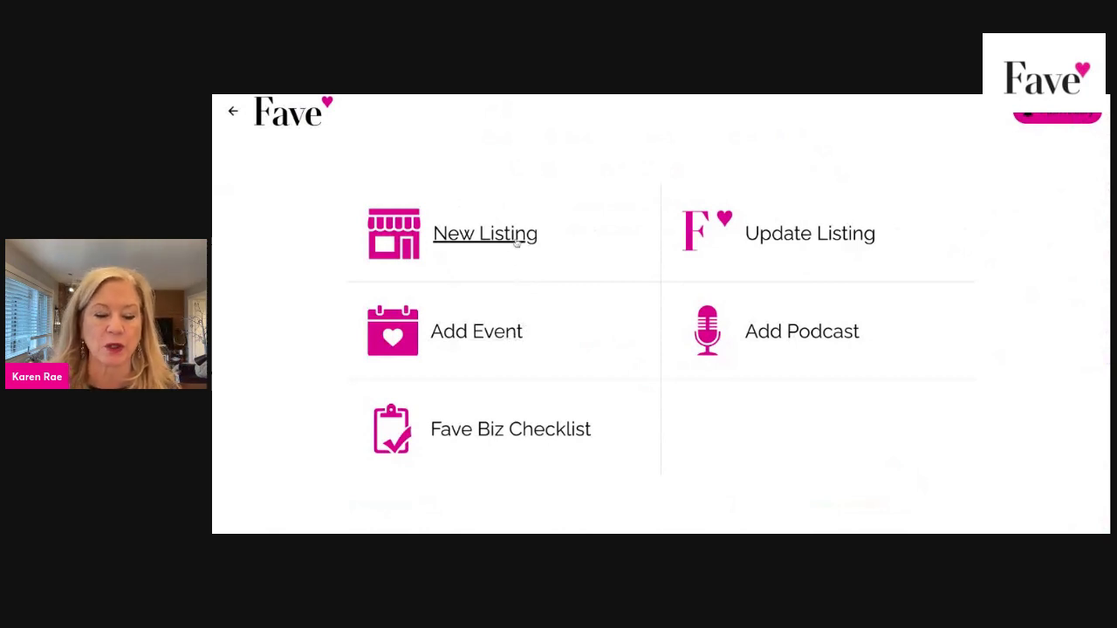
pyautogui.click(485, 233)
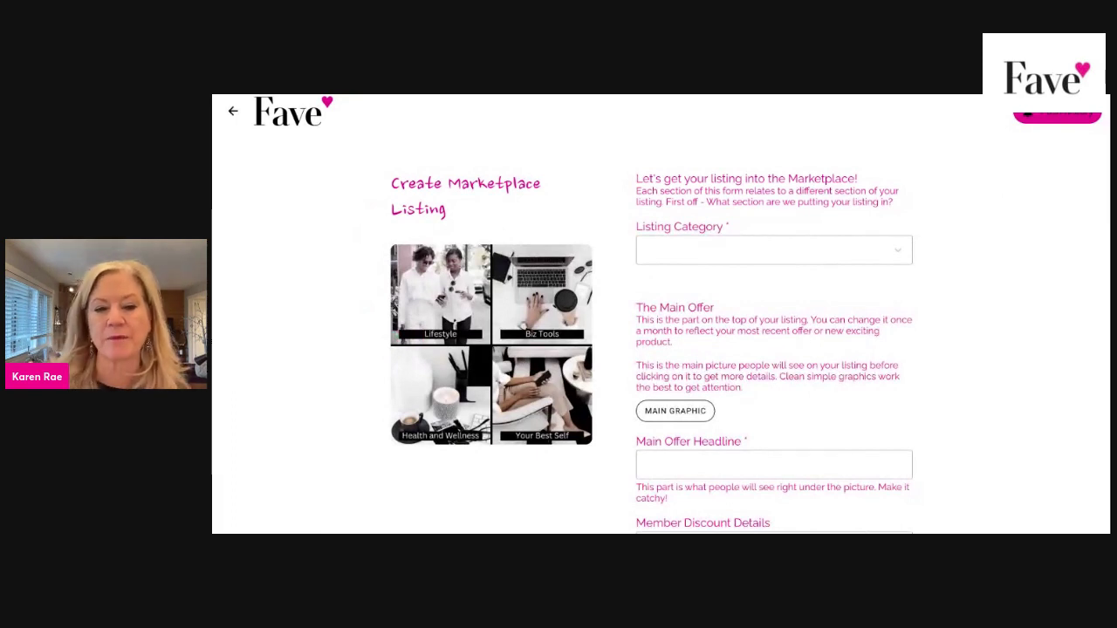
# Browse the Listing Category choices and dismiss them unpicked, leaving the field flagged mandatory.
pyautogui.scroll(-2, 975, 186)
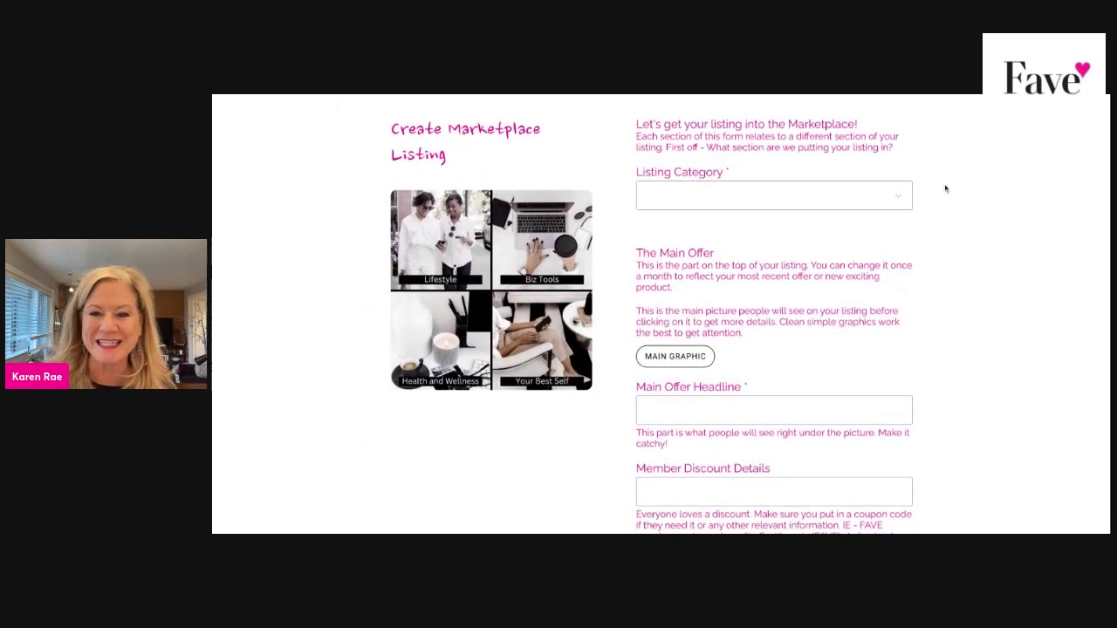
pyautogui.click(897, 197)
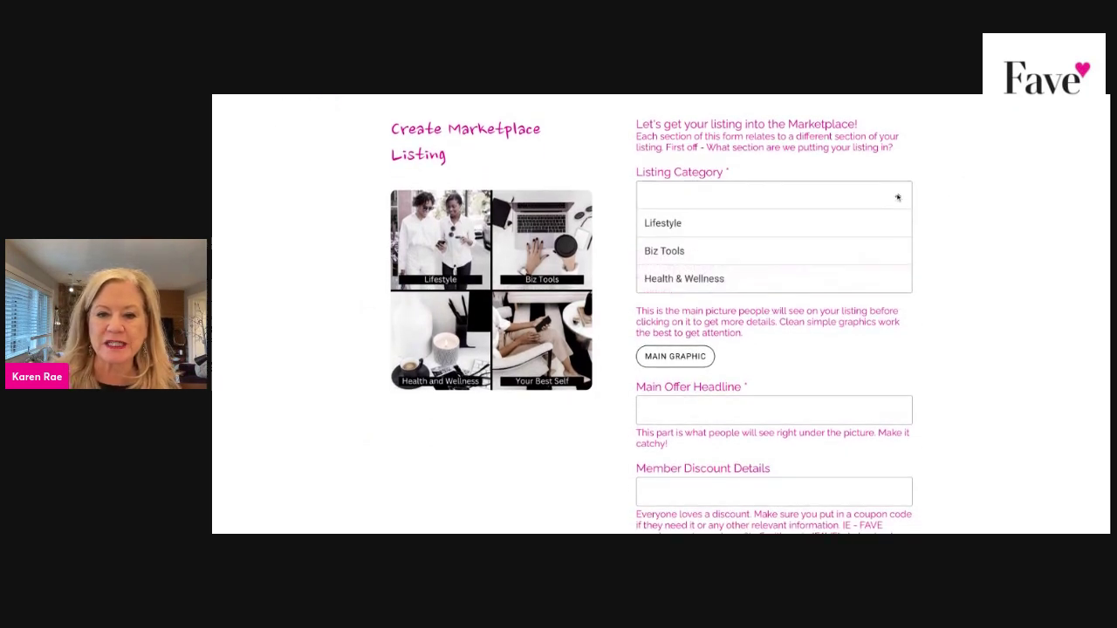
pyautogui.scroll(-2, 847, 263)
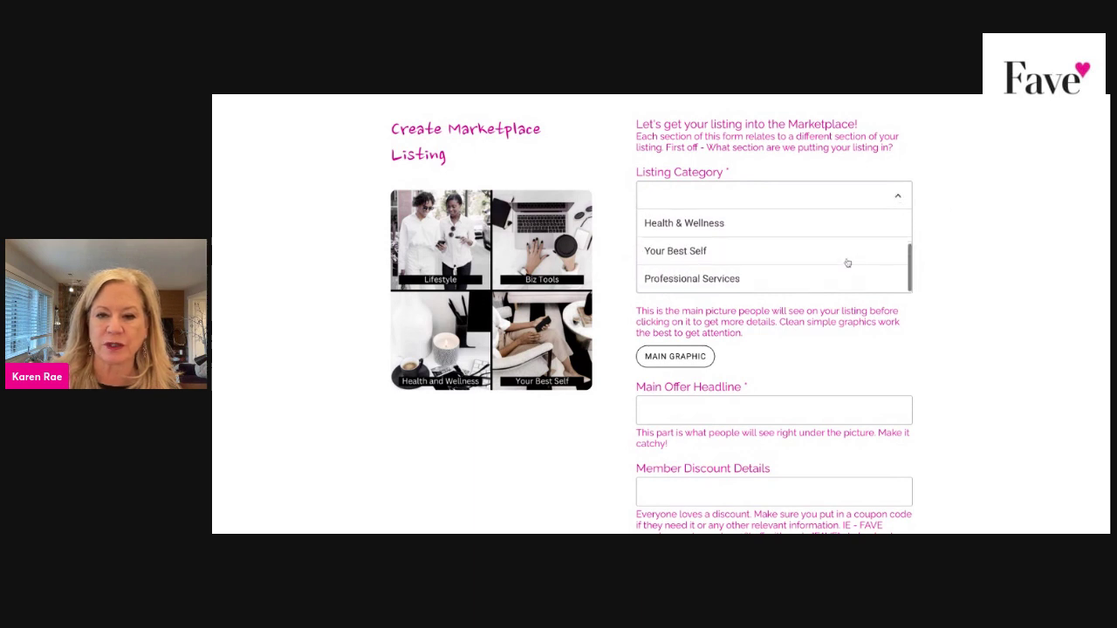
pyautogui.click(949, 228)
pyautogui.scroll(-1, 949, 228)
pyautogui.scroll(-2, 949, 228)
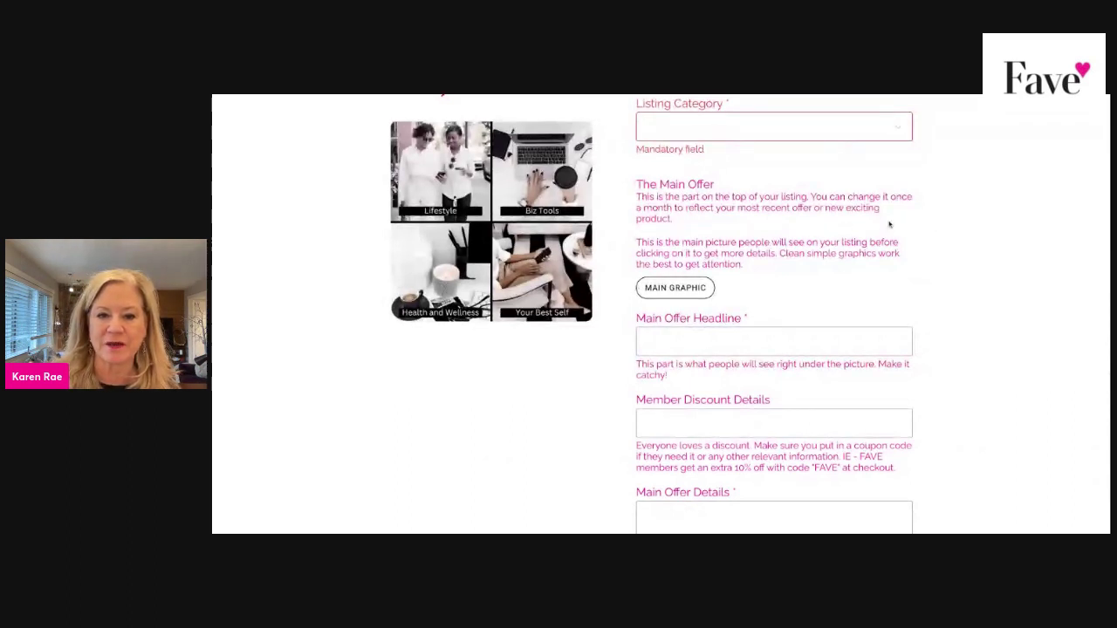
pyautogui.scroll(-1, 889, 224)
pyautogui.scroll(-2, 890, 224)
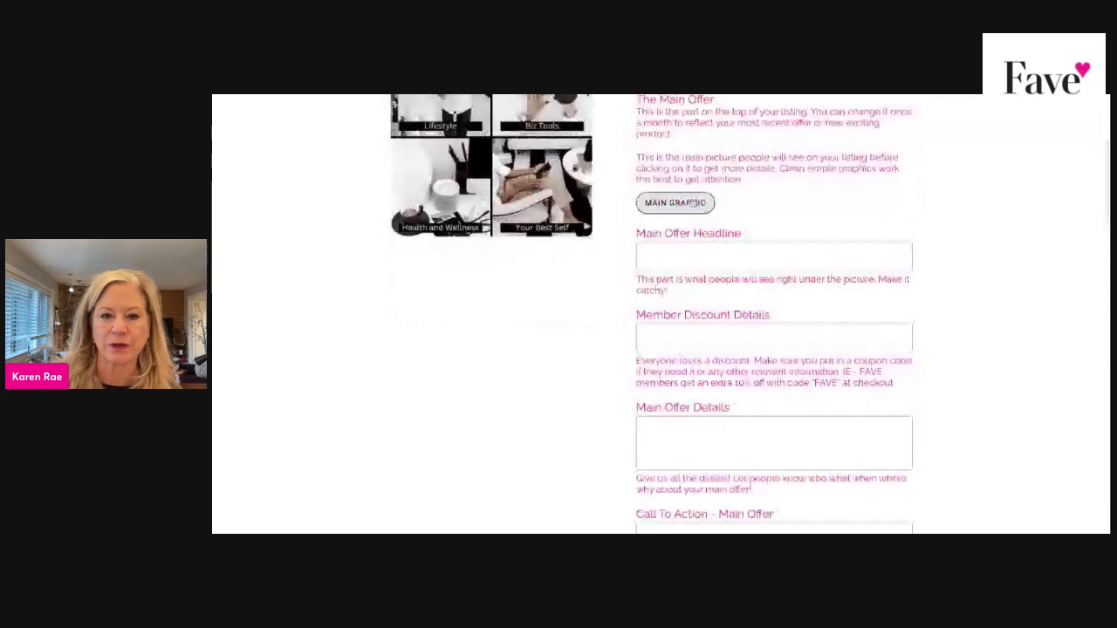
pyautogui.scroll(1, 785, 227)
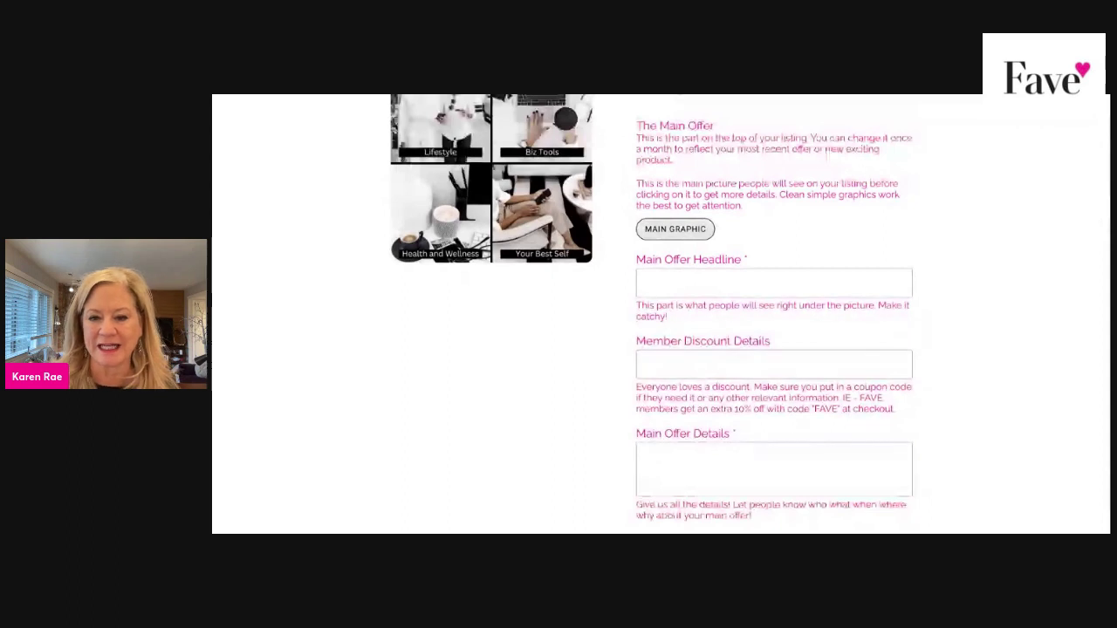
pyautogui.scroll(-1, 660, 314)
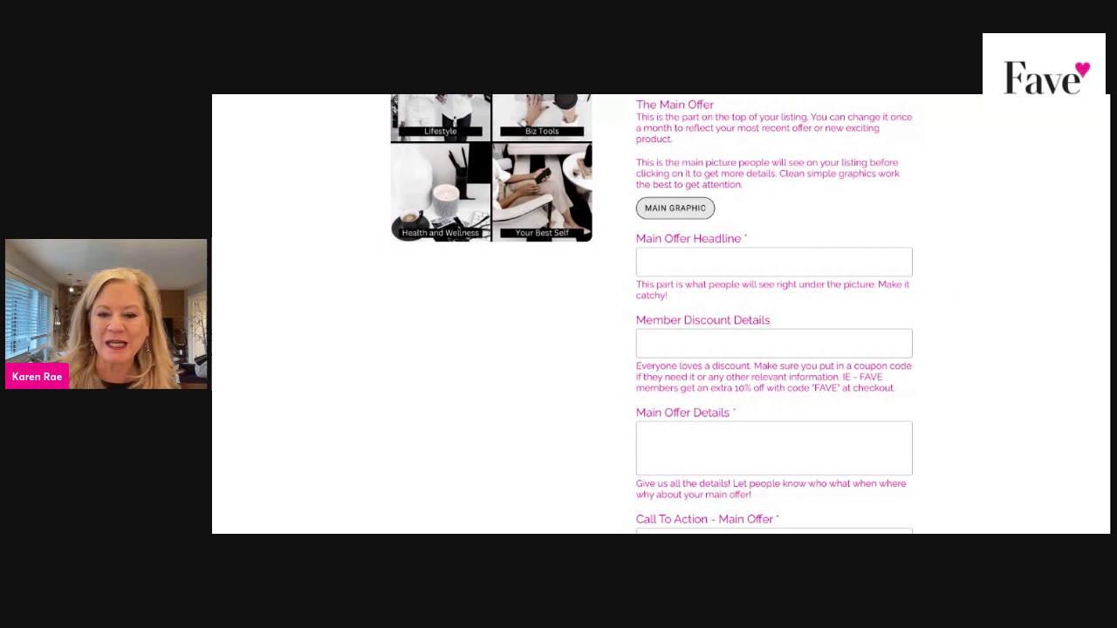
pyautogui.scroll(-1, 889, 279)
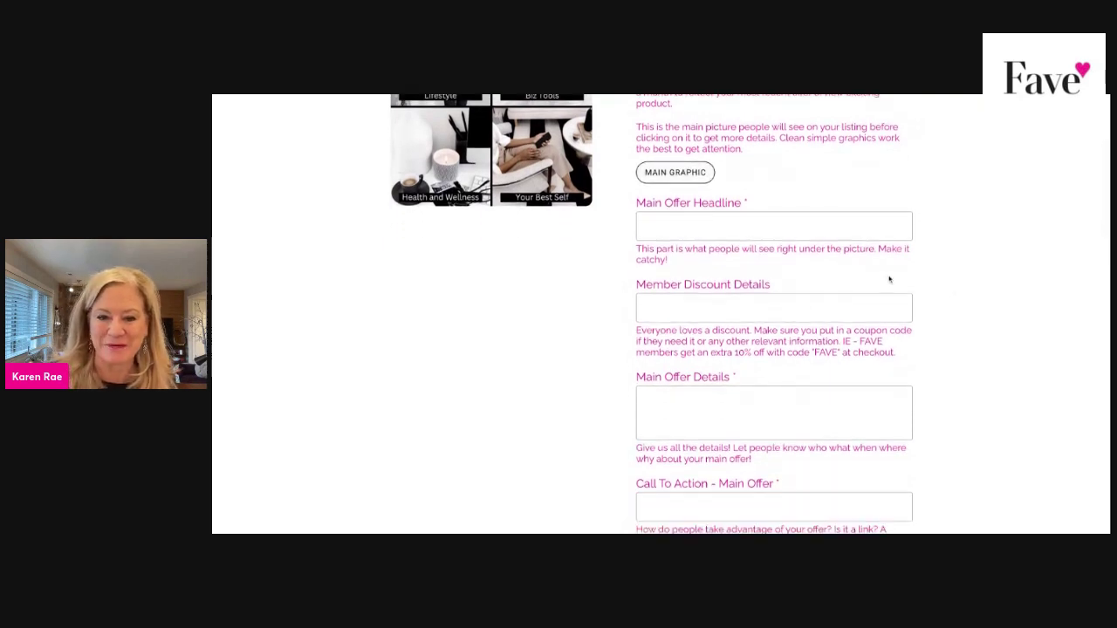
pyautogui.scroll(-1, 786, 283)
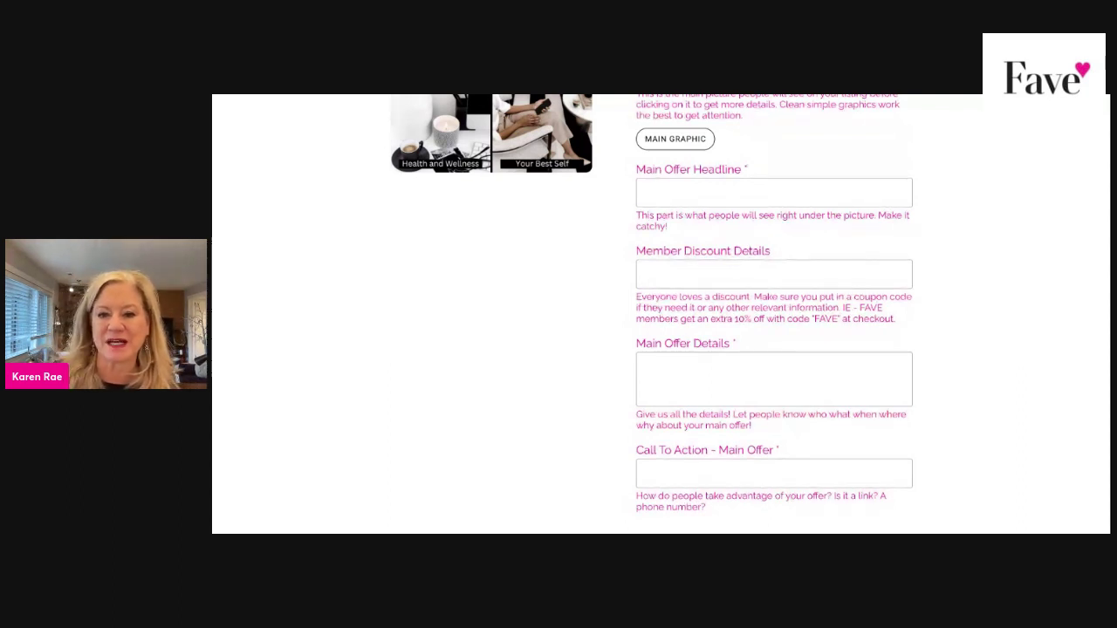
pyautogui.scroll(-2, 945, 307)
pyautogui.scroll(-1, 945, 307)
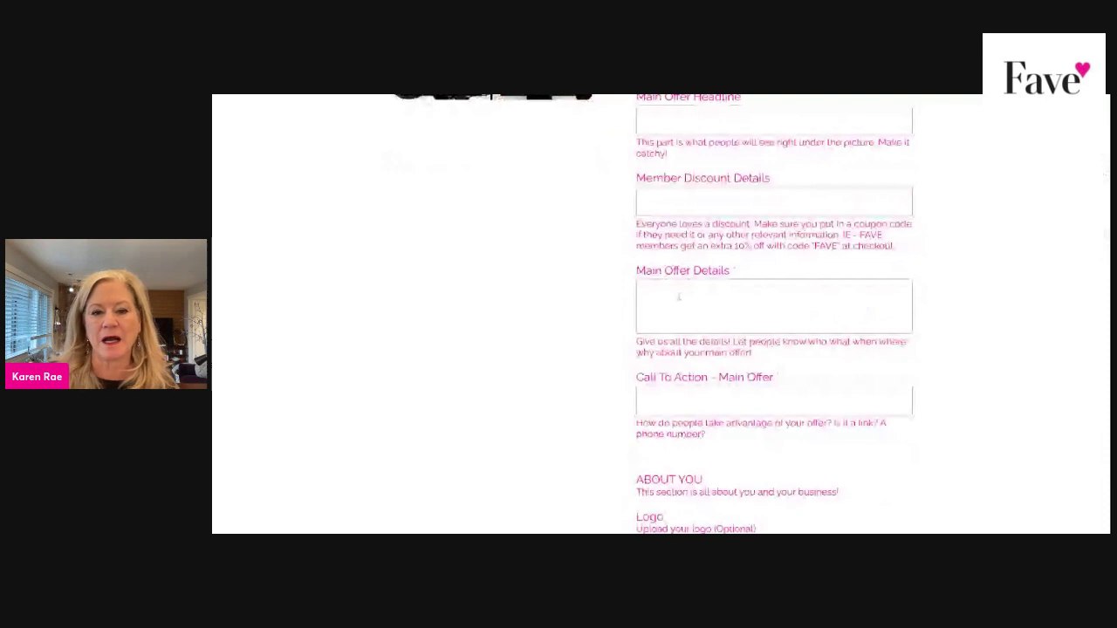
pyautogui.scroll(1, 678, 297)
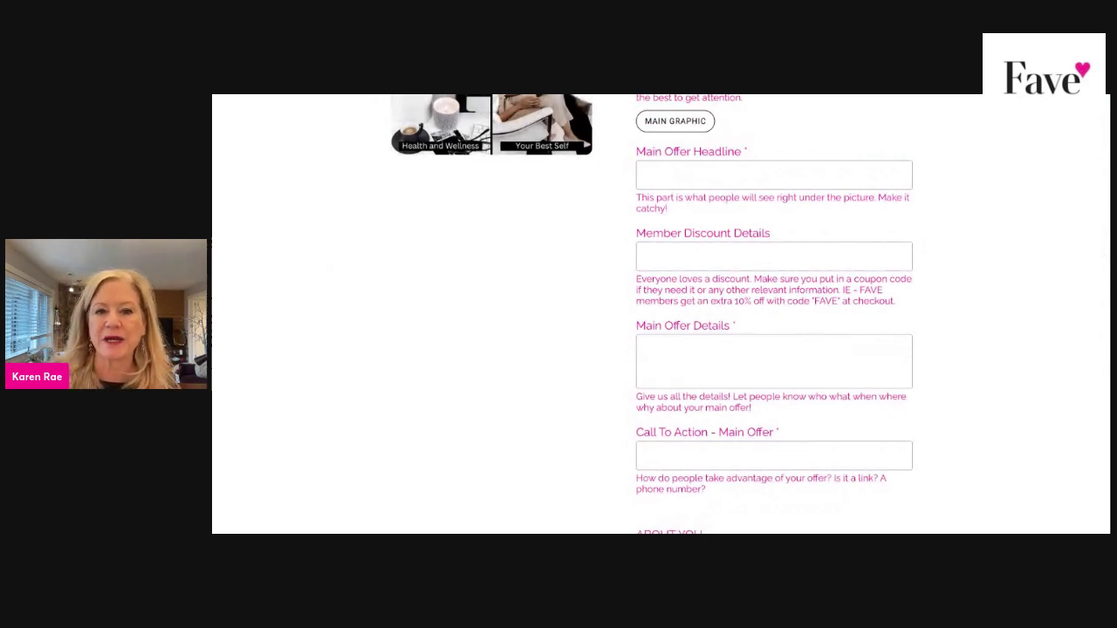
pyautogui.scroll(1, 725, 156)
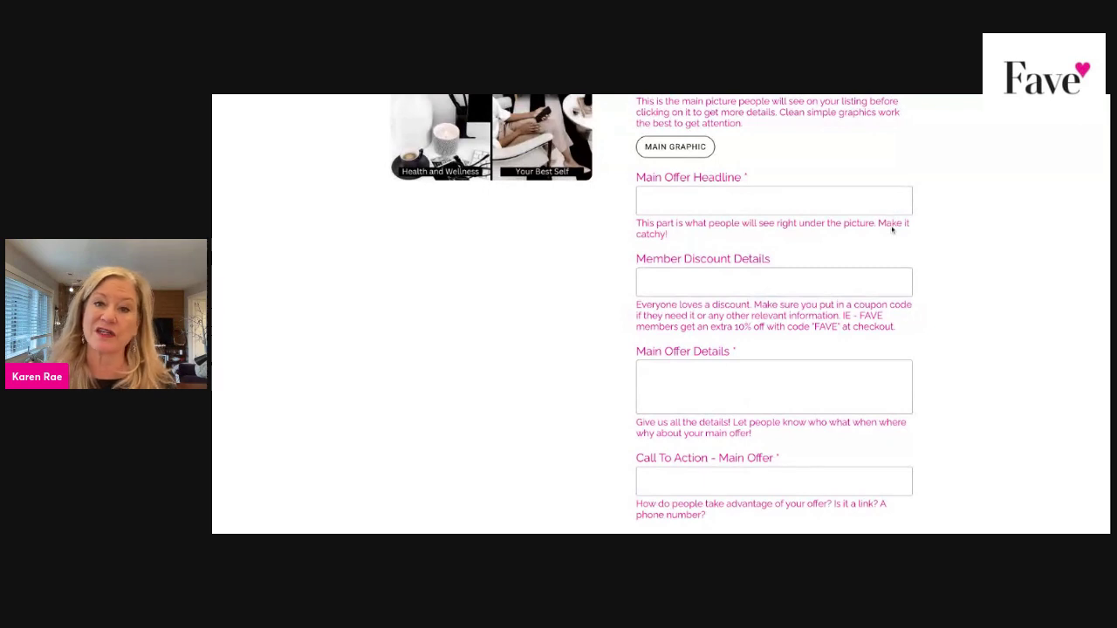
# Scroll past Call To Action - Main Offer to the ABOUT YOU section.
pyautogui.scroll(-3, 892, 228)
pyautogui.scroll(-3, 785, 186)
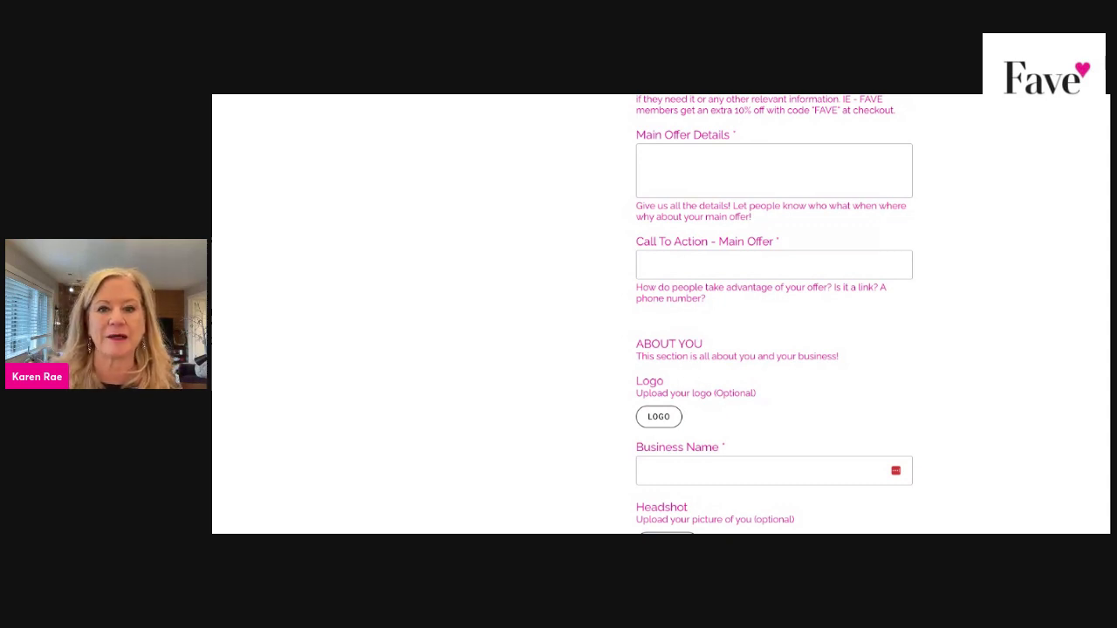
# Scroll past the ABOUT YOU contact fields and Website to The Body section.
pyautogui.scroll(-3, 660, 315)
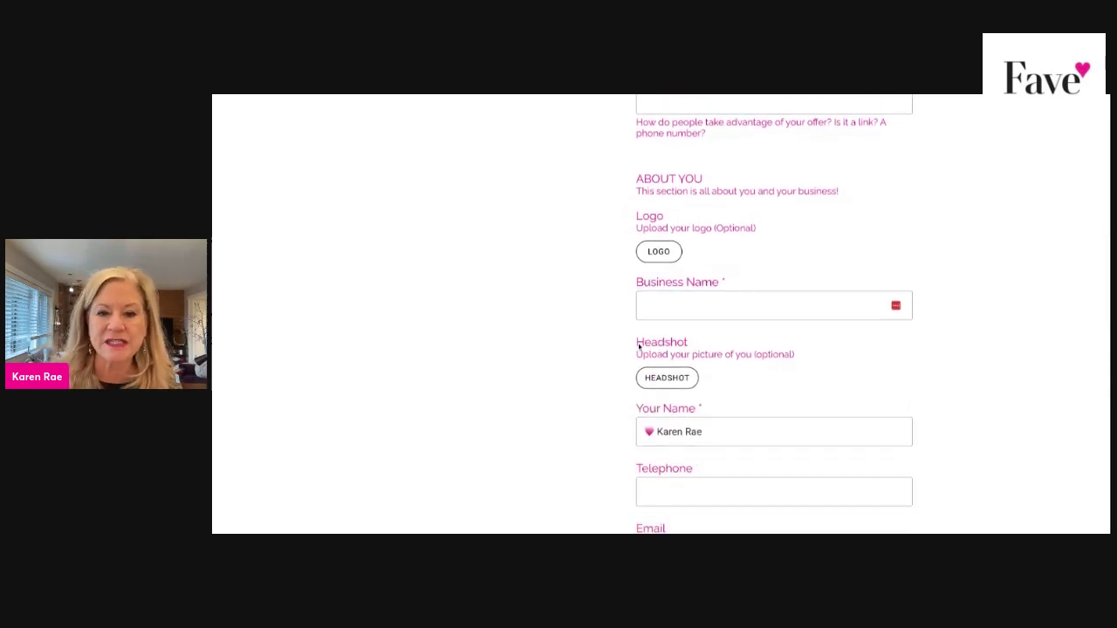
pyautogui.scroll(-1, 812, 323)
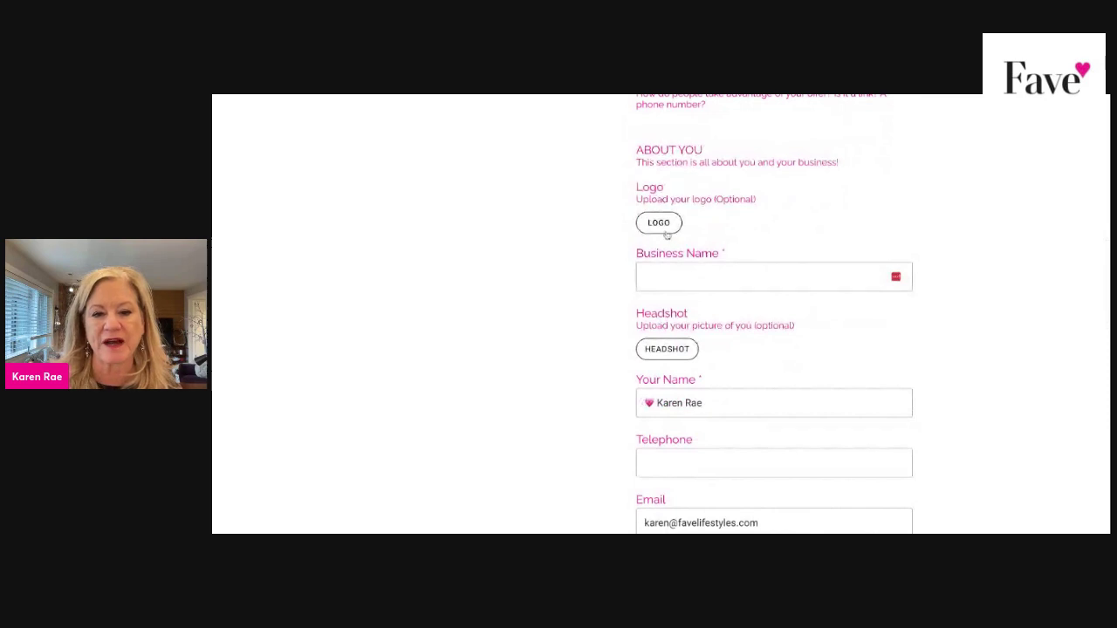
pyautogui.scroll(-3, 816, 397)
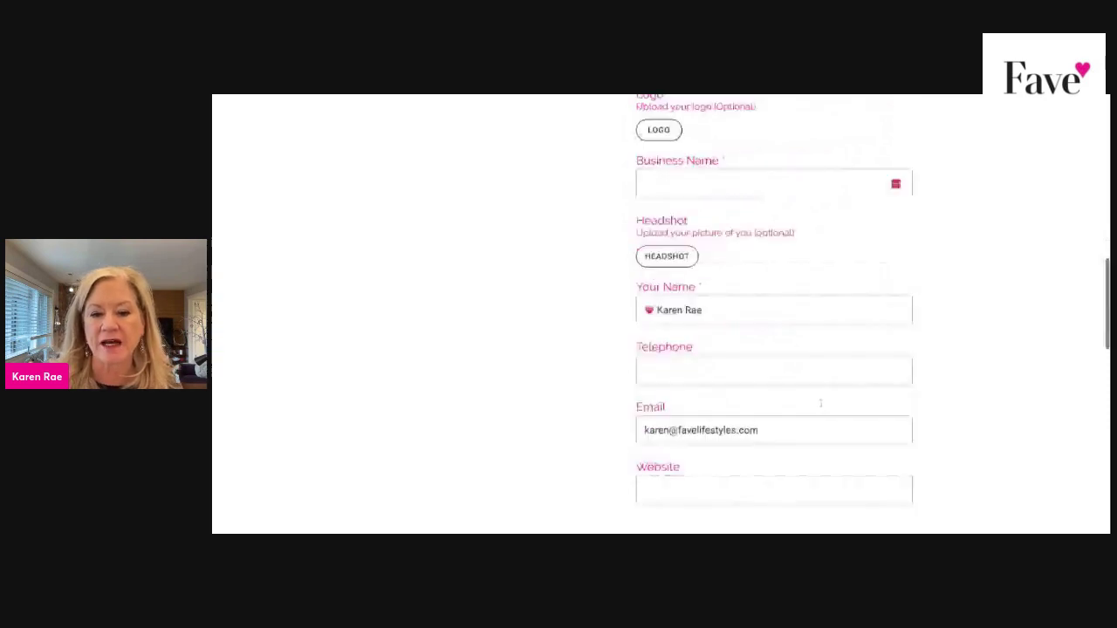
pyautogui.scroll(-1, 820, 403)
pyautogui.scroll(-2, 774, 315)
pyautogui.scroll(-1, 775, 314)
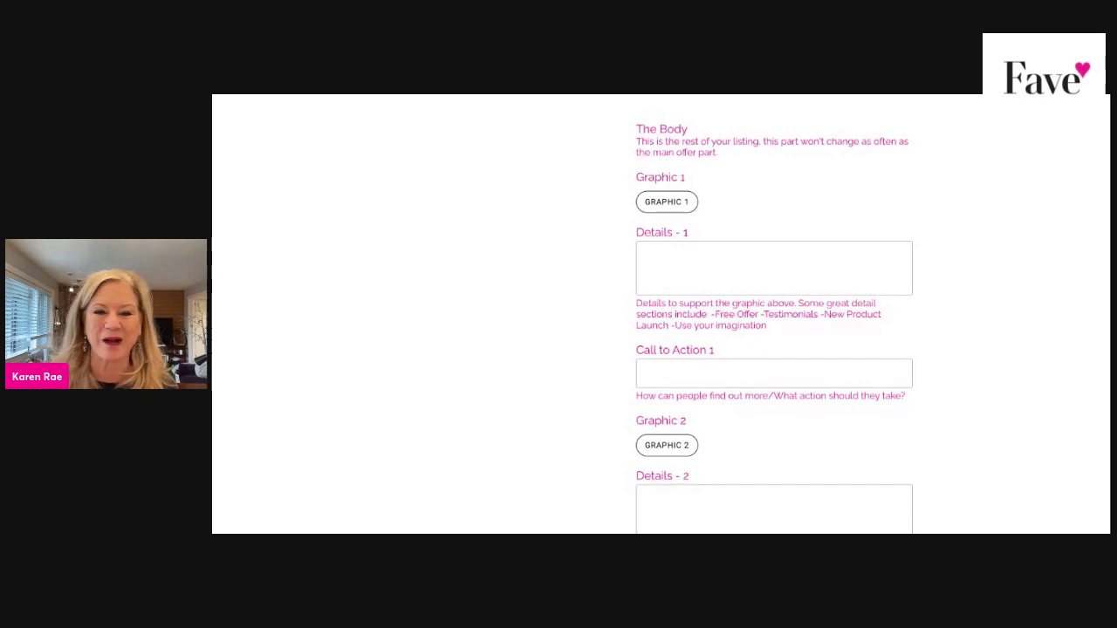
# Scroll past Graphic 2 and Graphic 3 to the form's end and the SEND button.
pyautogui.scroll(-1, 660, 314)
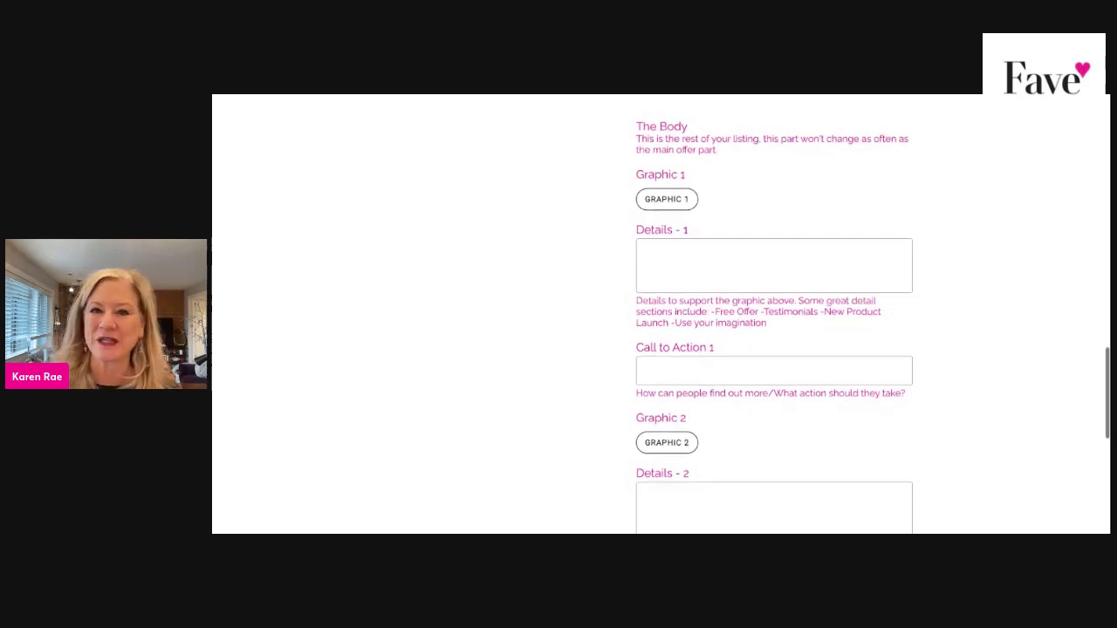
pyautogui.scroll(-1, 774, 324)
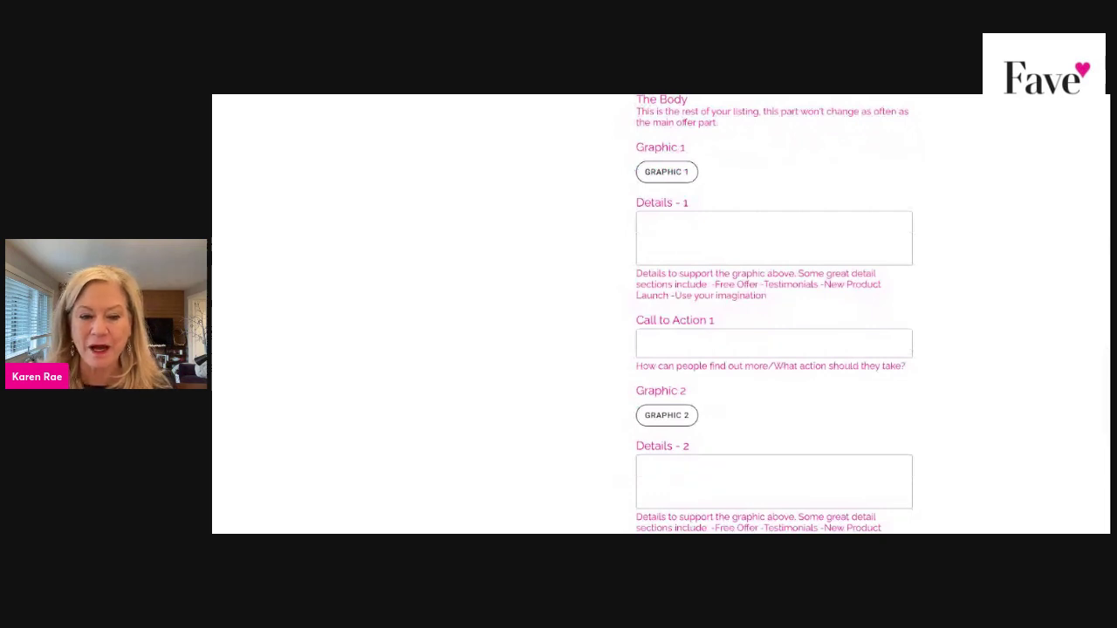
pyautogui.scroll(1, 844, 131)
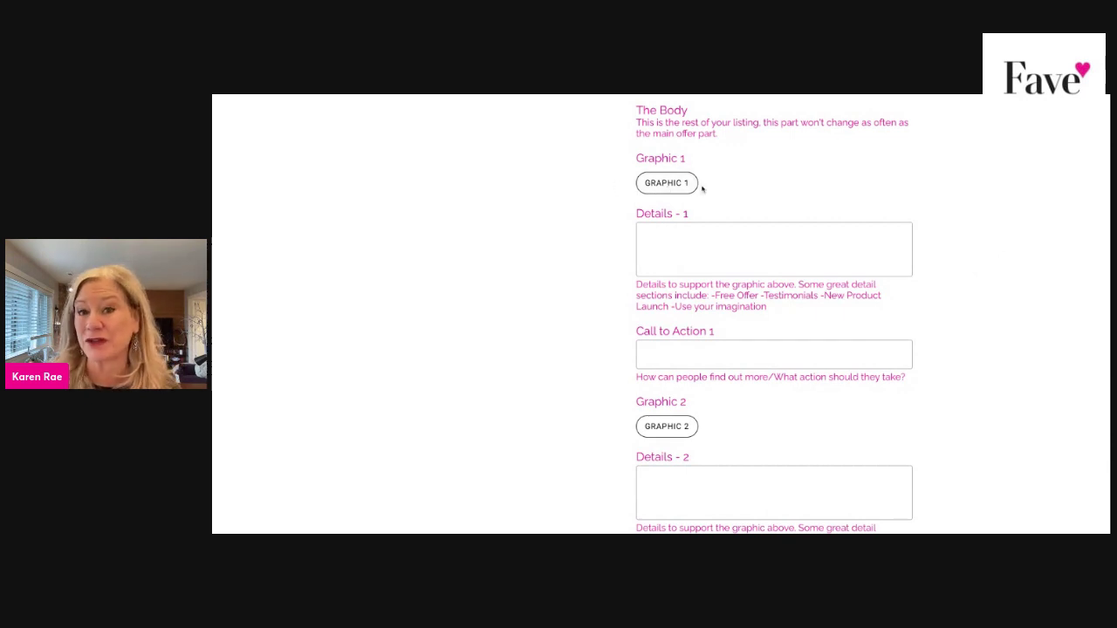
pyautogui.scroll(-1, 749, 259)
pyautogui.scroll(-2, 749, 259)
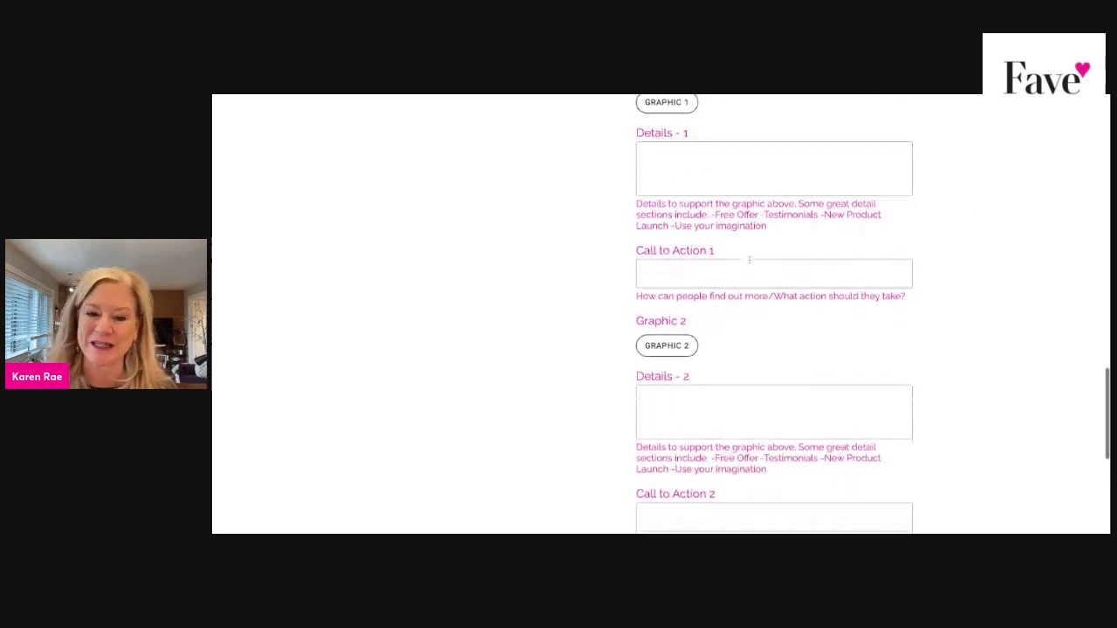
pyautogui.scroll(-4, 748, 272)
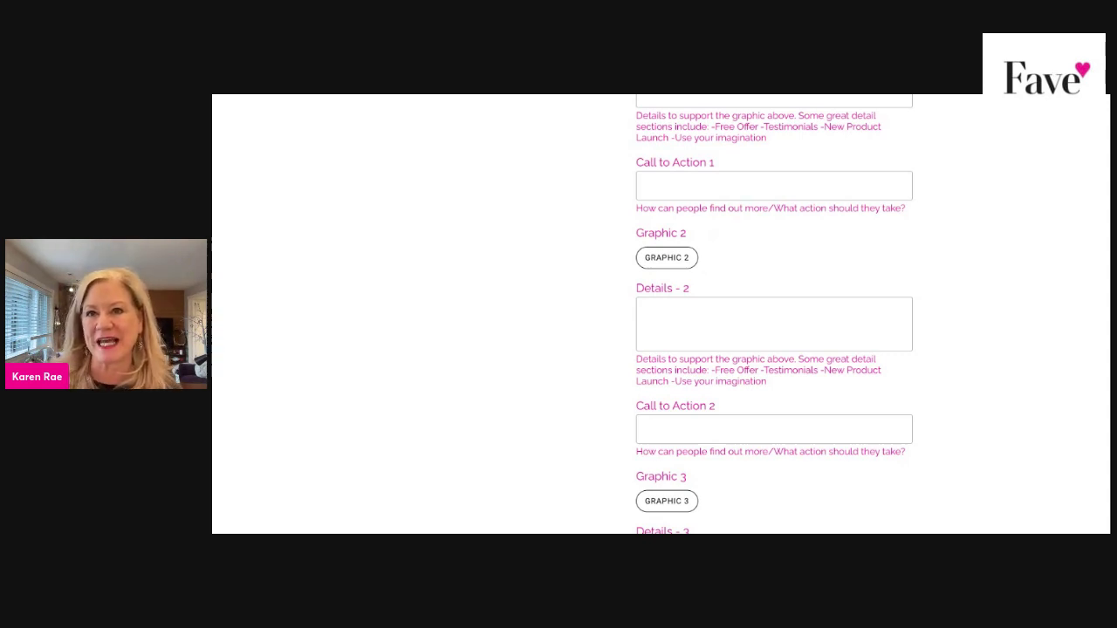
pyautogui.scroll(-1, 873, 224)
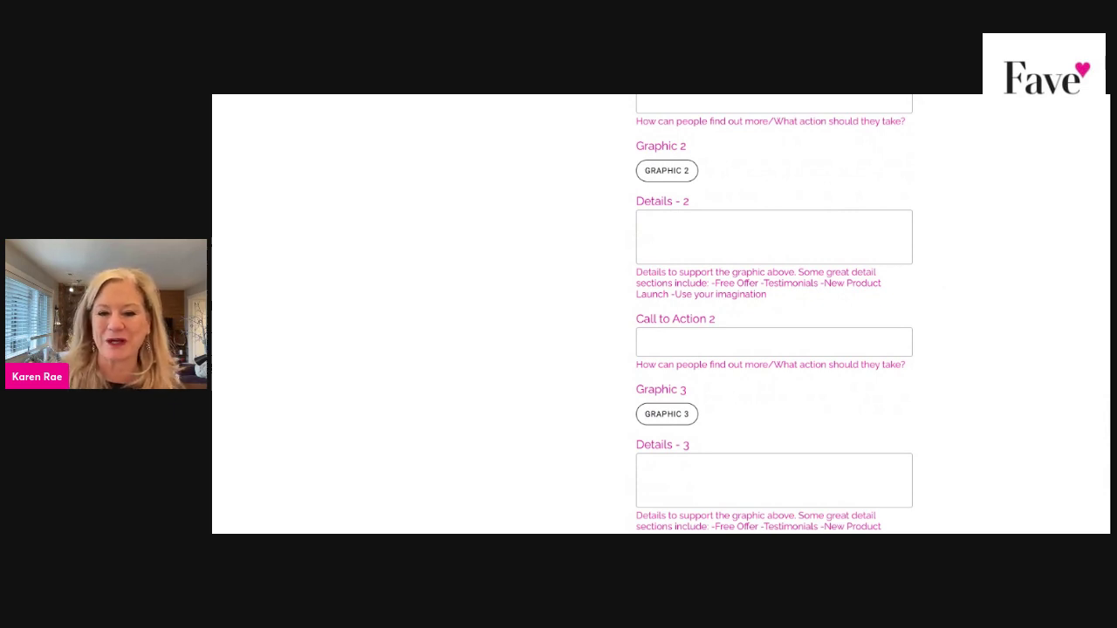
pyautogui.scroll(-2, 873, 315)
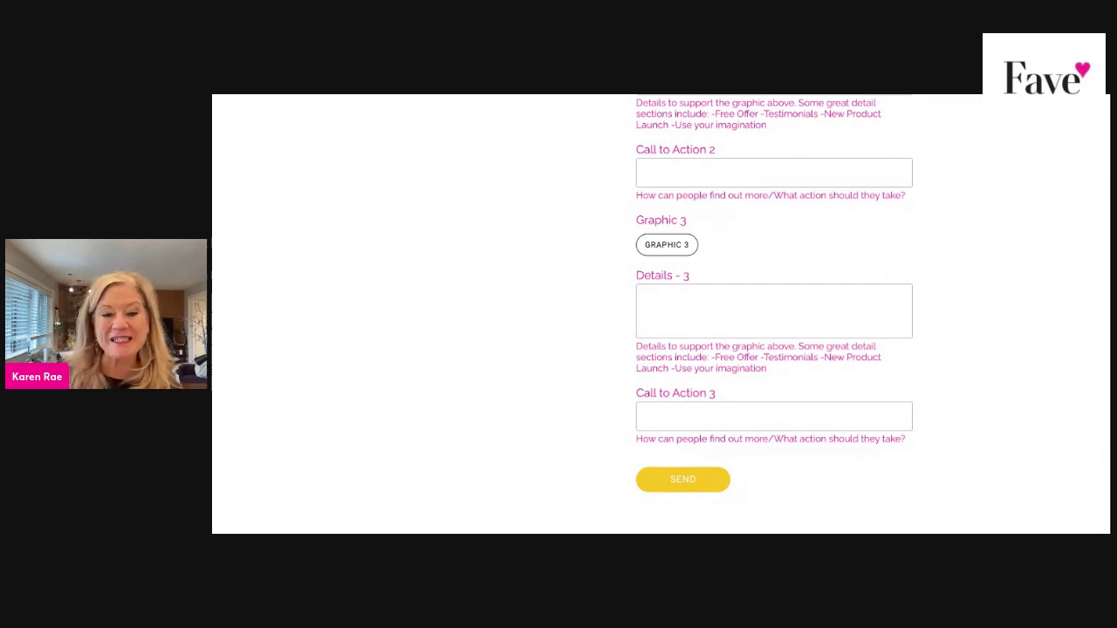
pyautogui.scroll(-1, 774, 314)
pyautogui.scroll(15, 660, 314)
# Return Home and scroll past the Faves carousel to the category tiles.
pyautogui.click(271, 113)
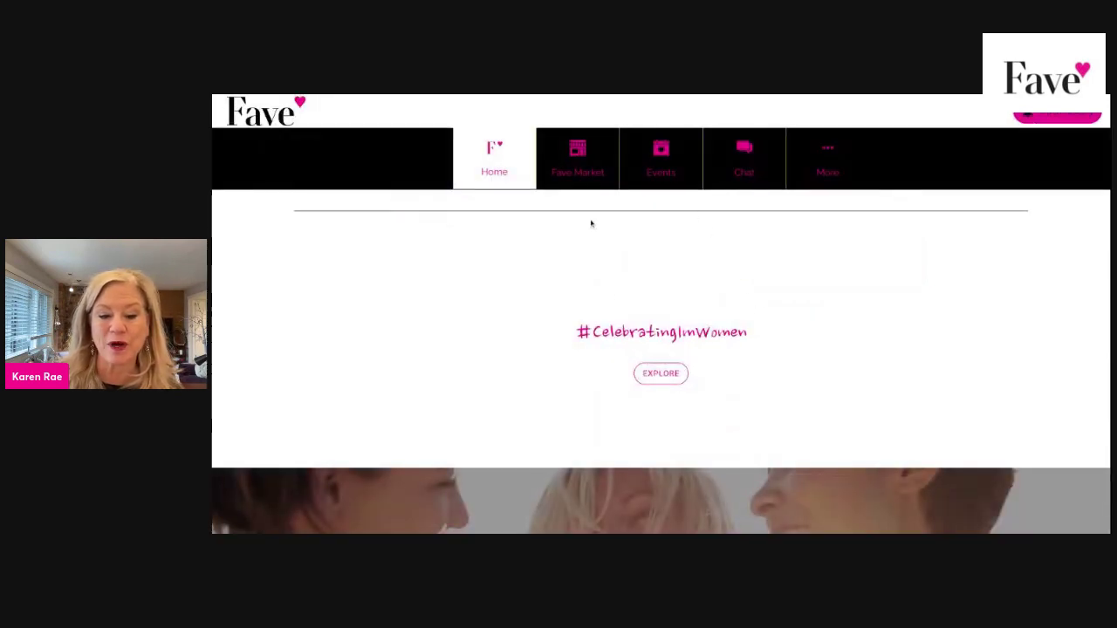
pyautogui.scroll(-1, 716, 354)
pyautogui.scroll(-6, 716, 354)
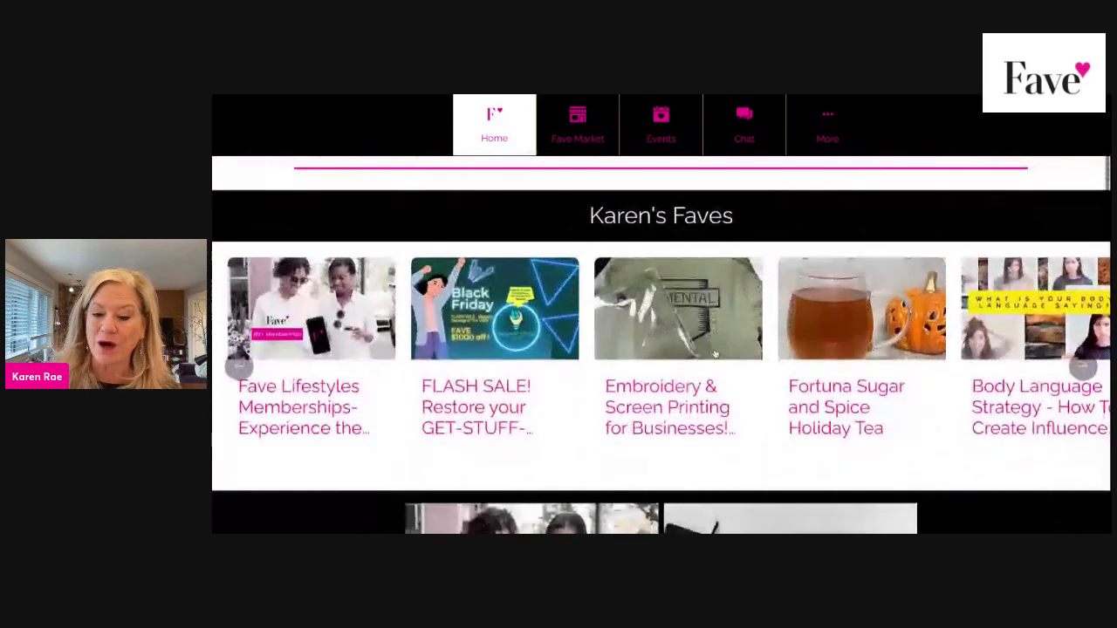
pyautogui.scroll(-1, 715, 354)
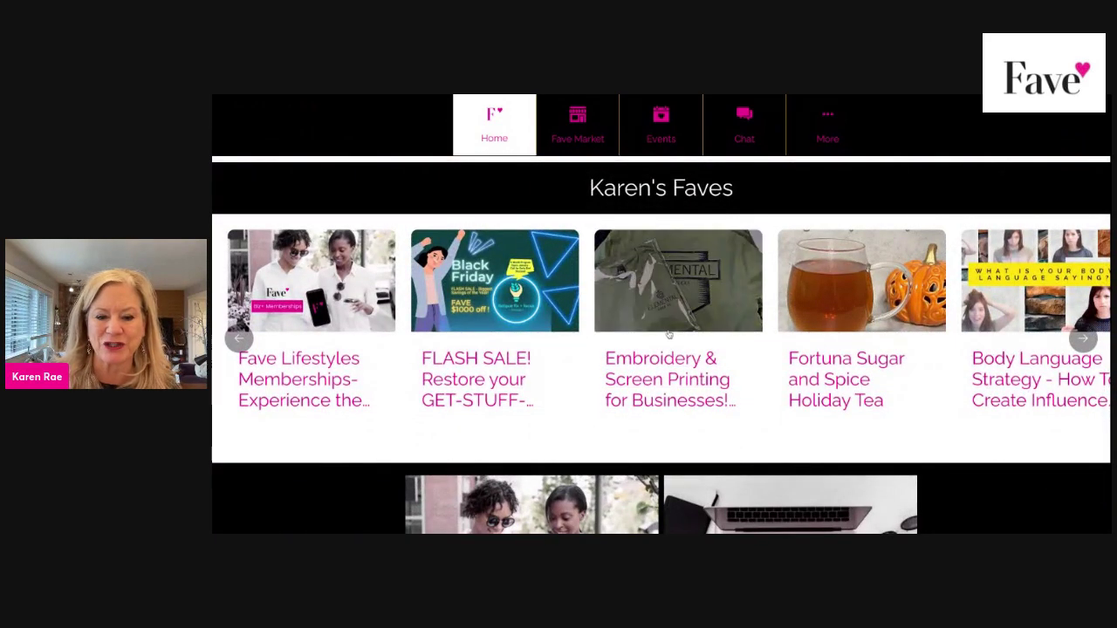
pyautogui.scroll(-3, 668, 334)
pyautogui.scroll(-15, 668, 334)
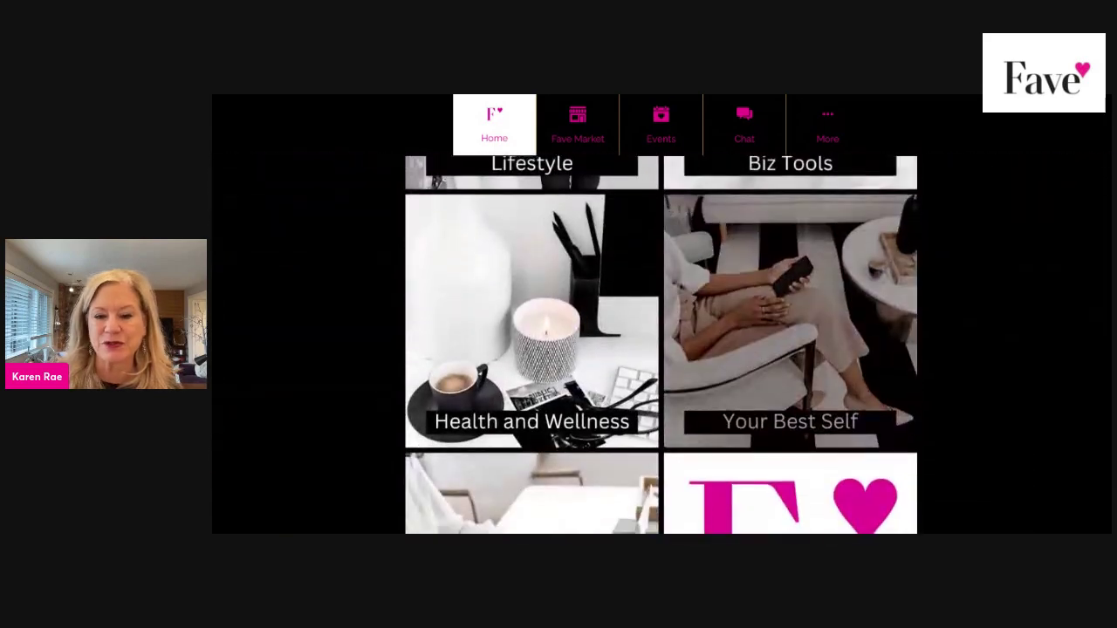
# Open the Your Best Self category and scroll through its listings.
pyautogui.click(746, 324)
pyautogui.scroll(-10, 747, 324)
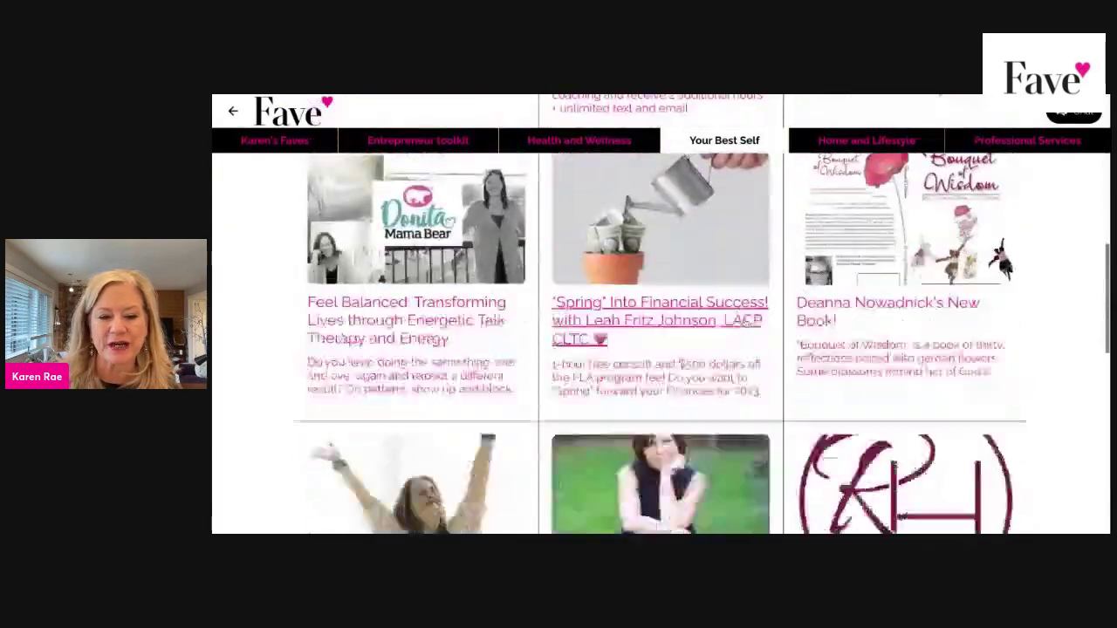
pyautogui.scroll(-5, 746, 323)
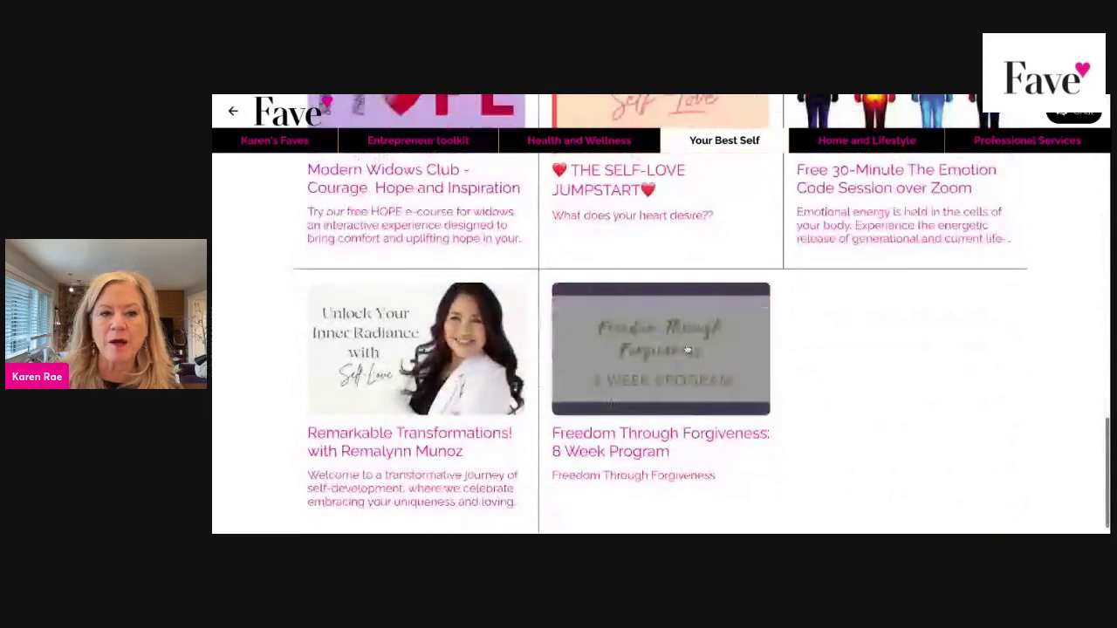
# View the Freedom Through Forgiveness: 8 Week Program listing, then return to that card.
pyautogui.click(688, 358)
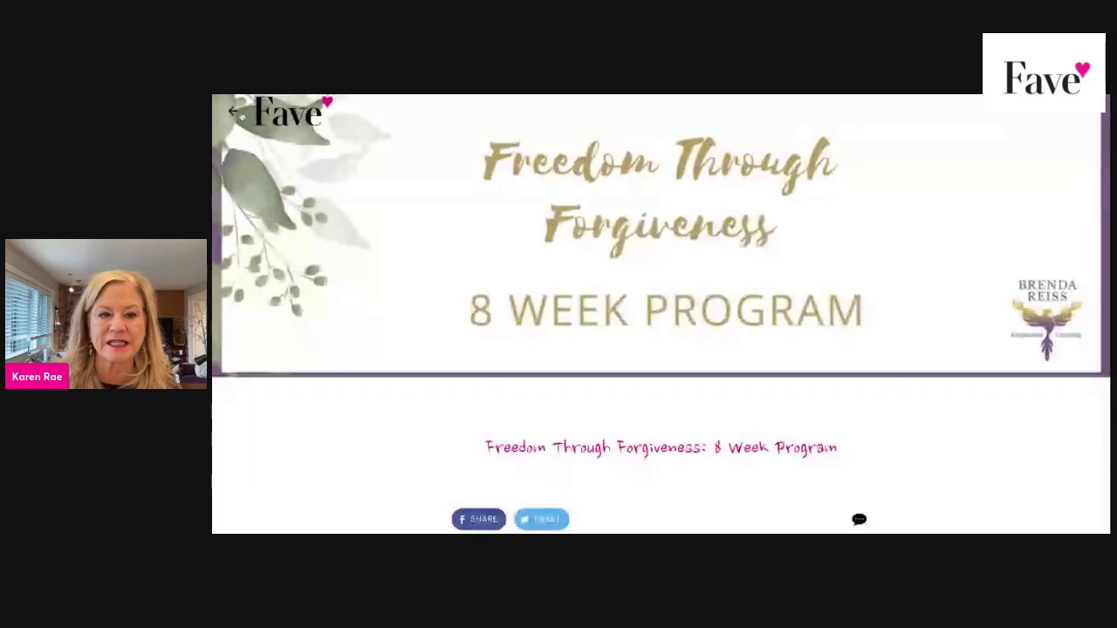
pyautogui.click(234, 111)
pyautogui.scroll(-10, 685, 330)
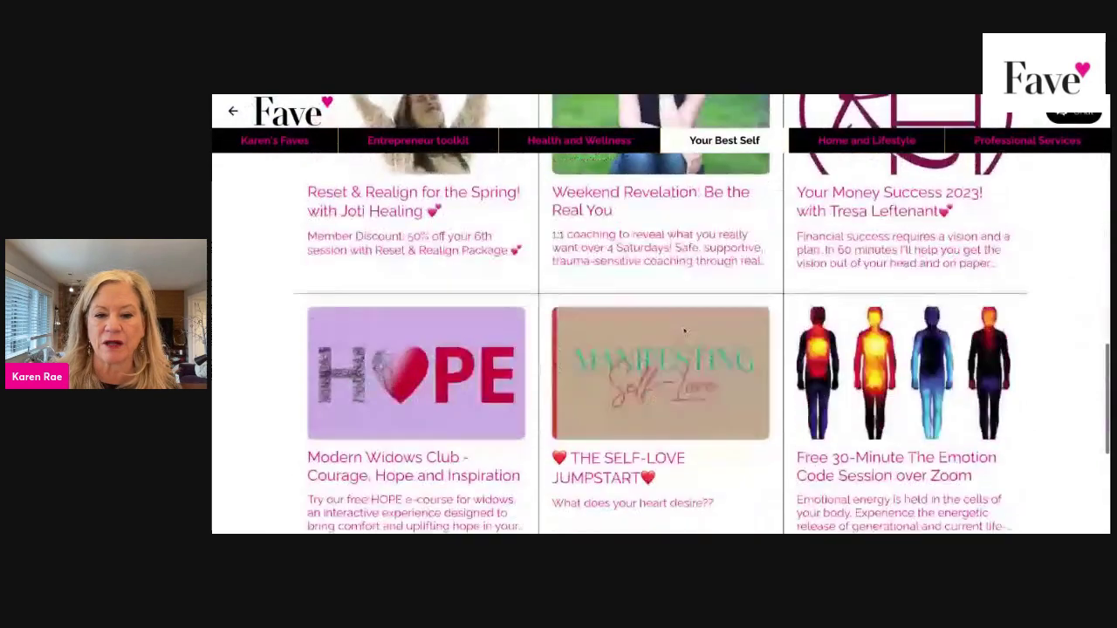
pyautogui.scroll(-3, 685, 330)
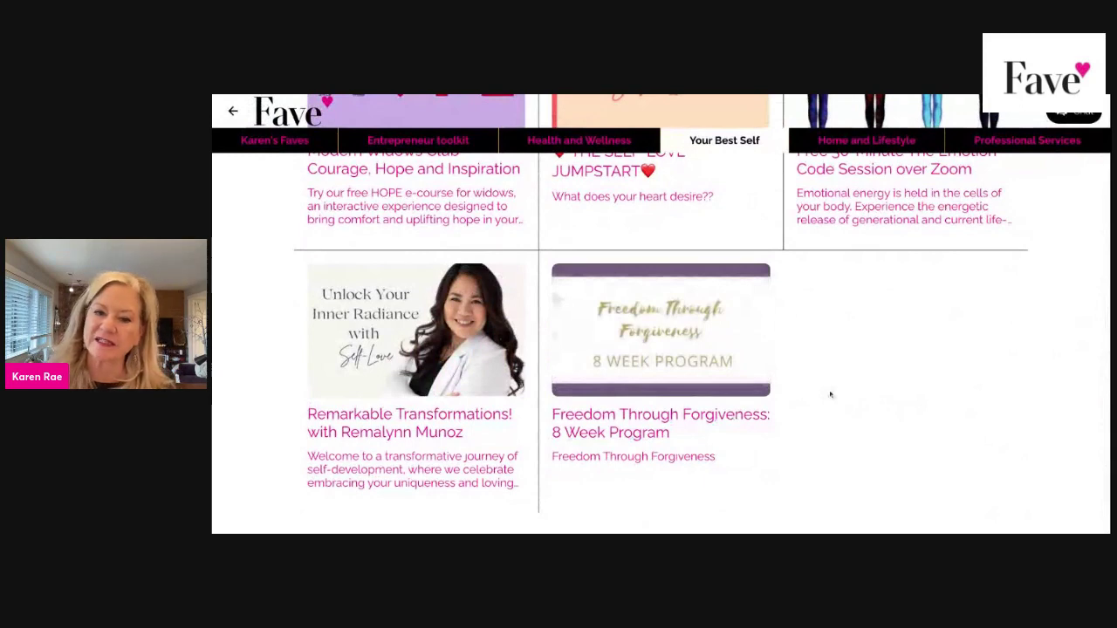
pyautogui.click(759, 397)
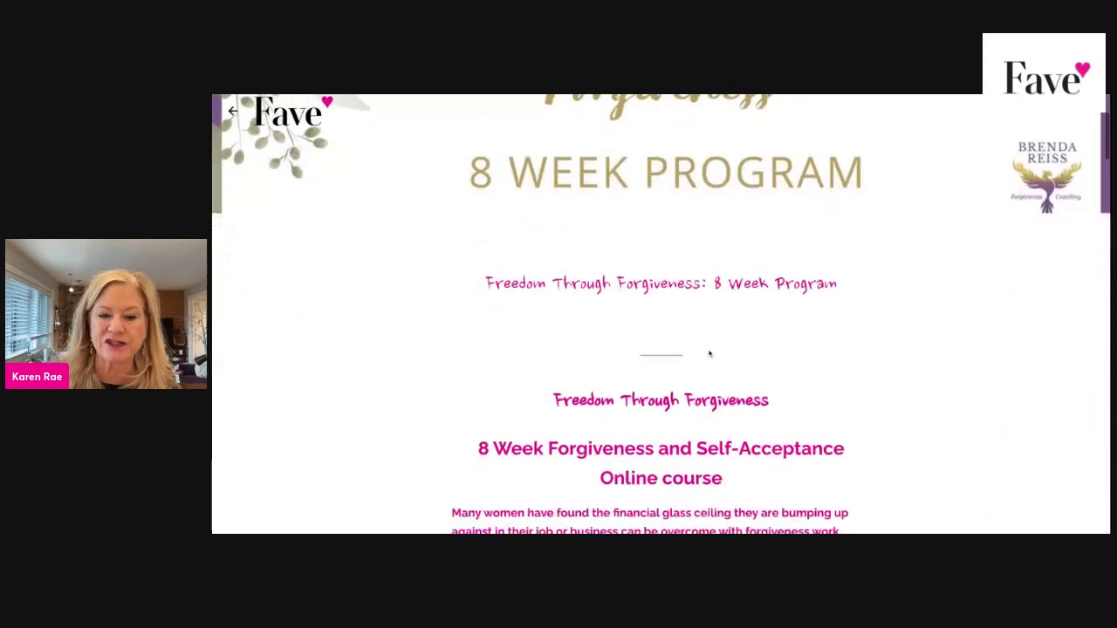
pyautogui.scroll(-2, 934, 306)
pyautogui.scroll(-5, 855, 369)
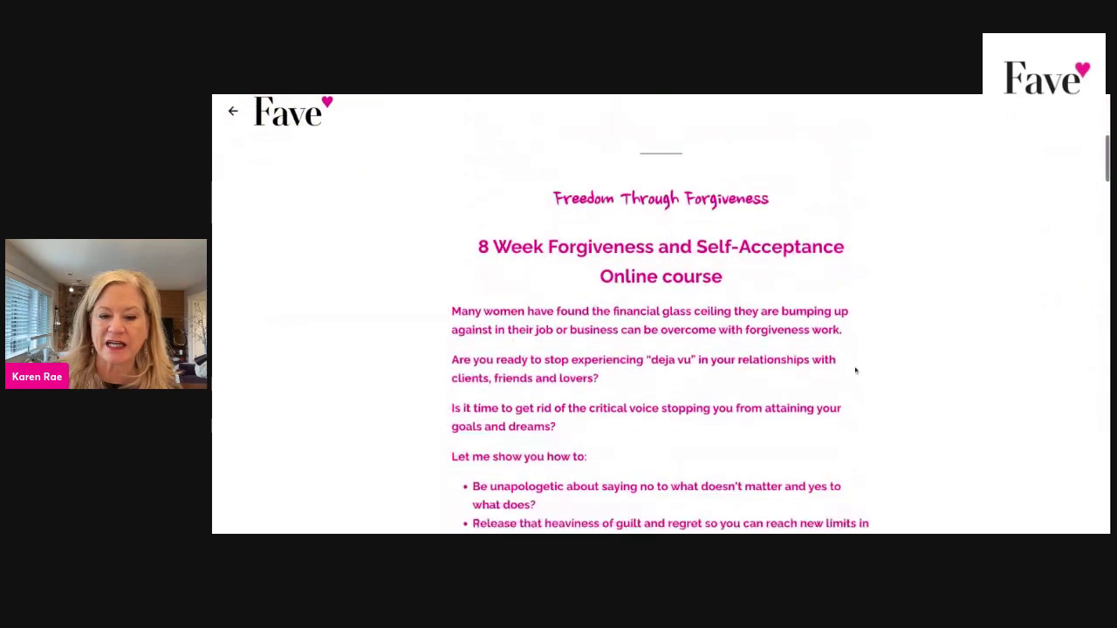
pyautogui.scroll(3, 856, 366)
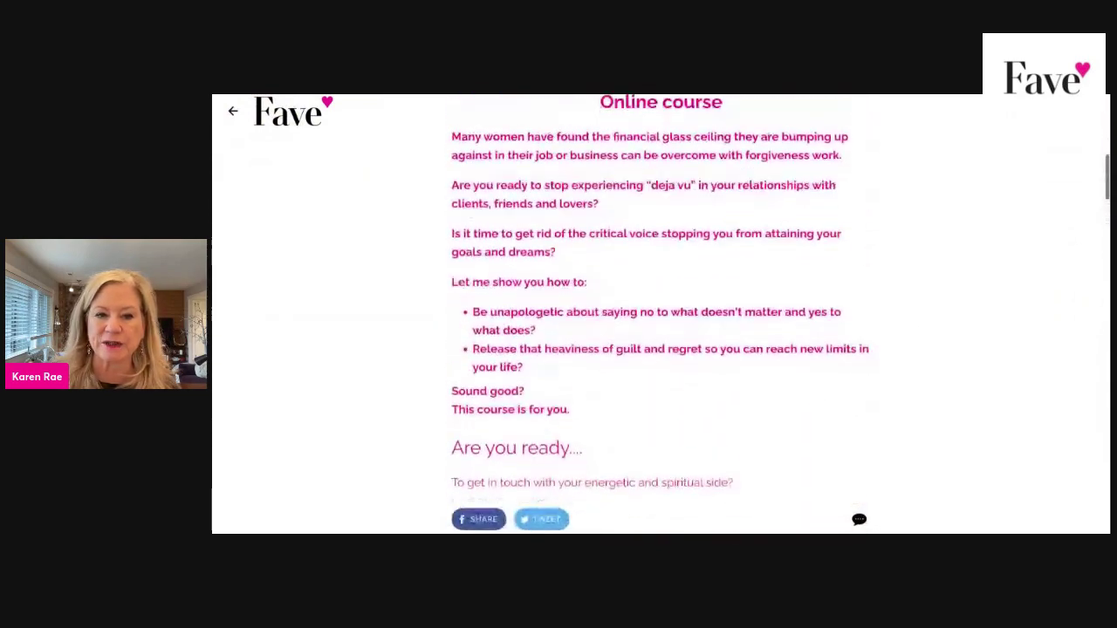
pyautogui.scroll(-2, 858, 515)
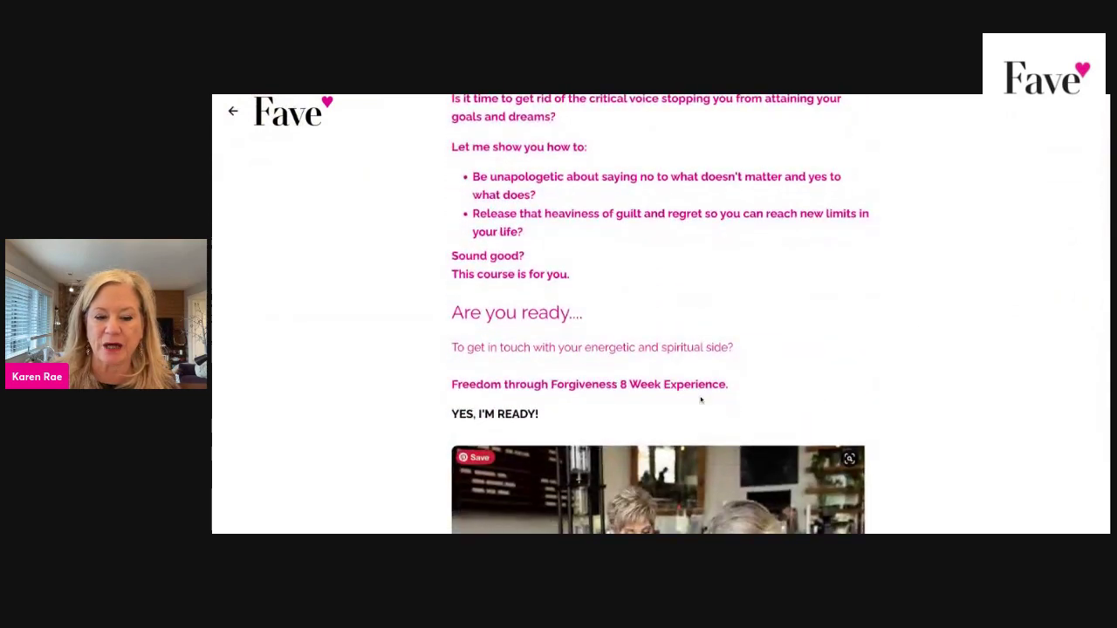
pyautogui.scroll(-4, 703, 397)
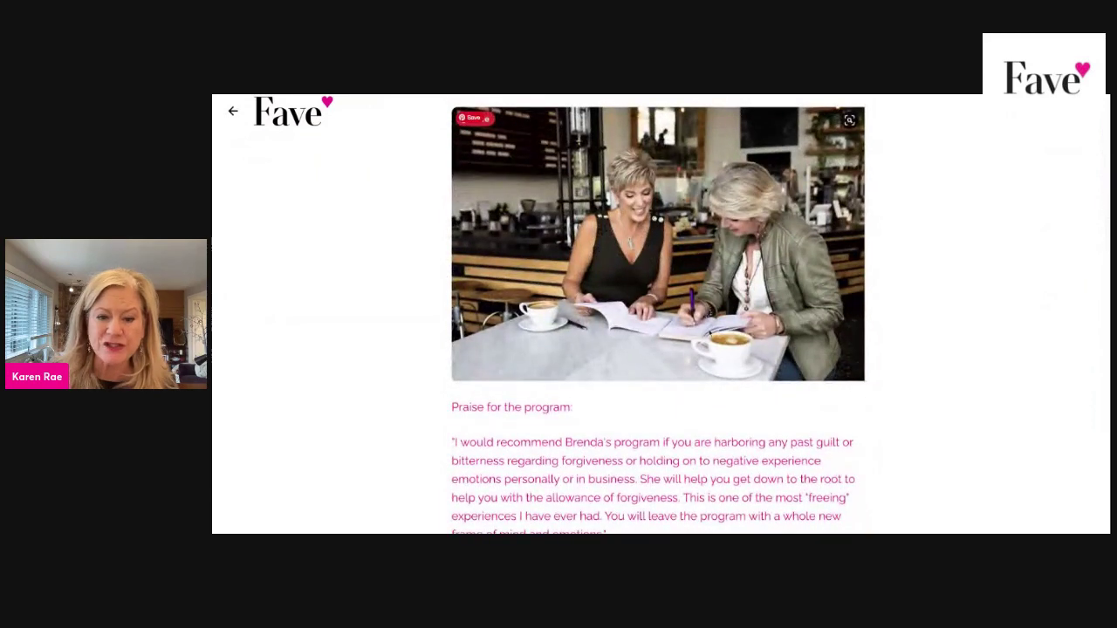
pyautogui.scroll(-2, 704, 329)
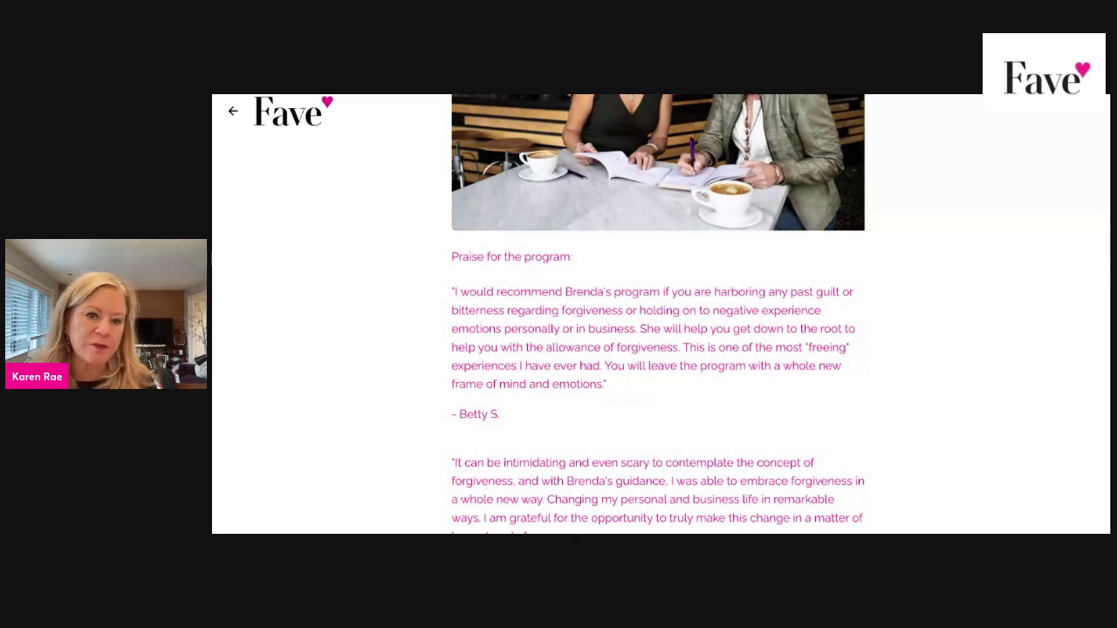
pyautogui.scroll(-4, 661, 314)
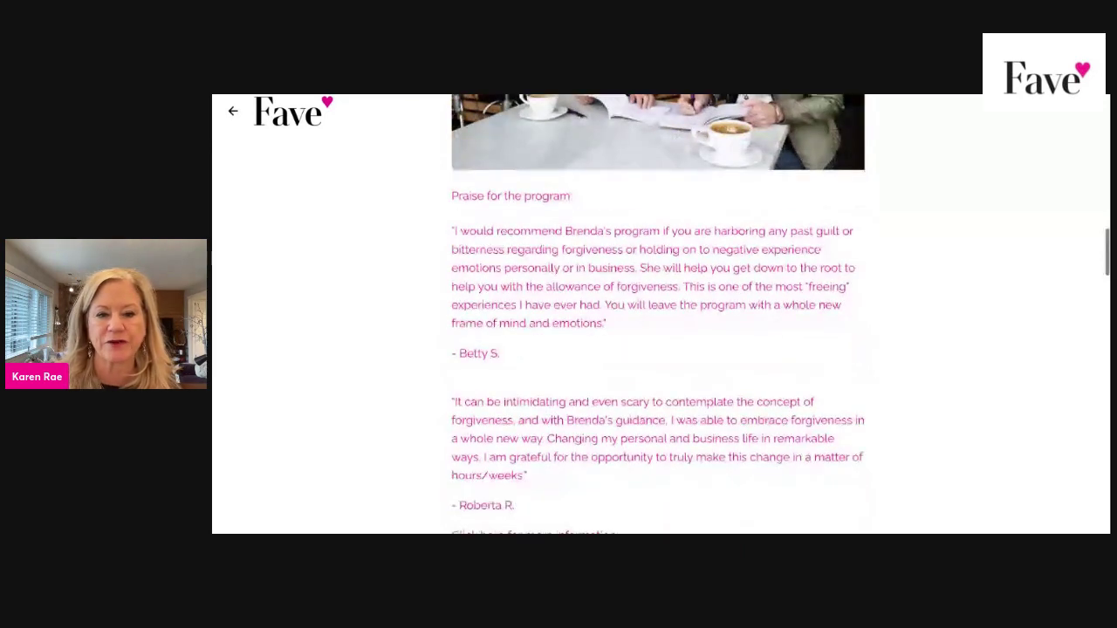
pyautogui.scroll(-5, 660, 314)
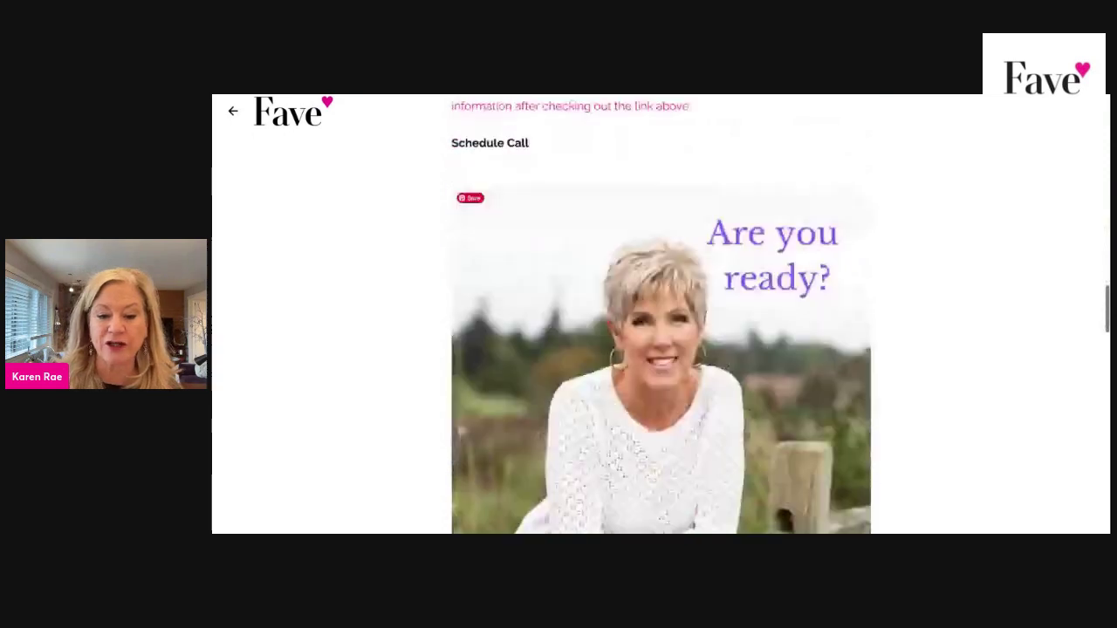
pyautogui.scroll(-4, 661, 314)
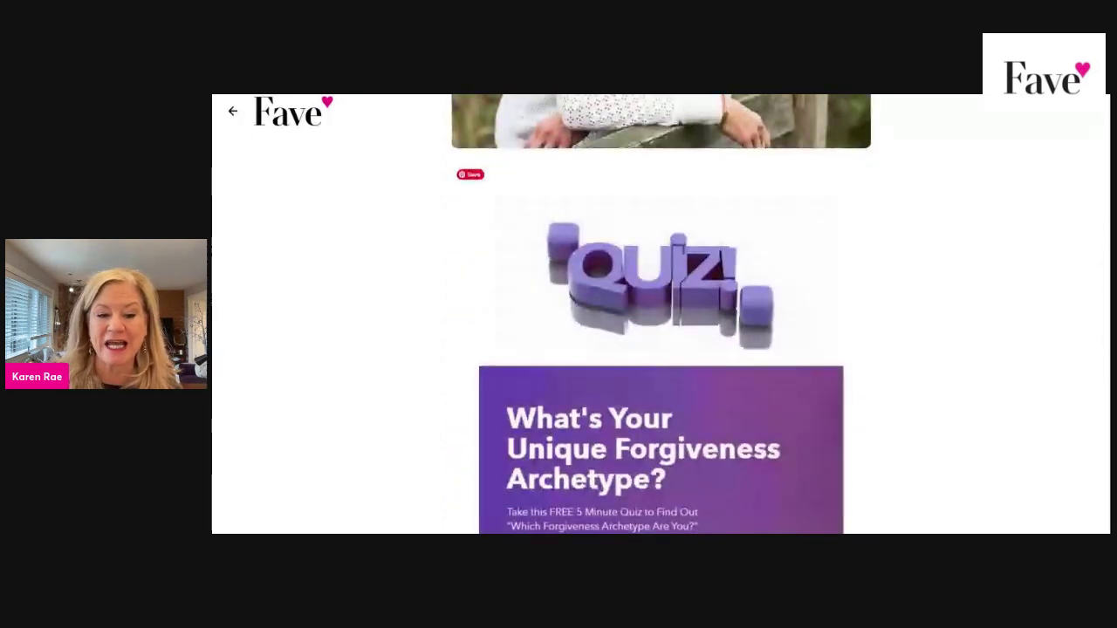
pyautogui.scroll(-2, 690, 401)
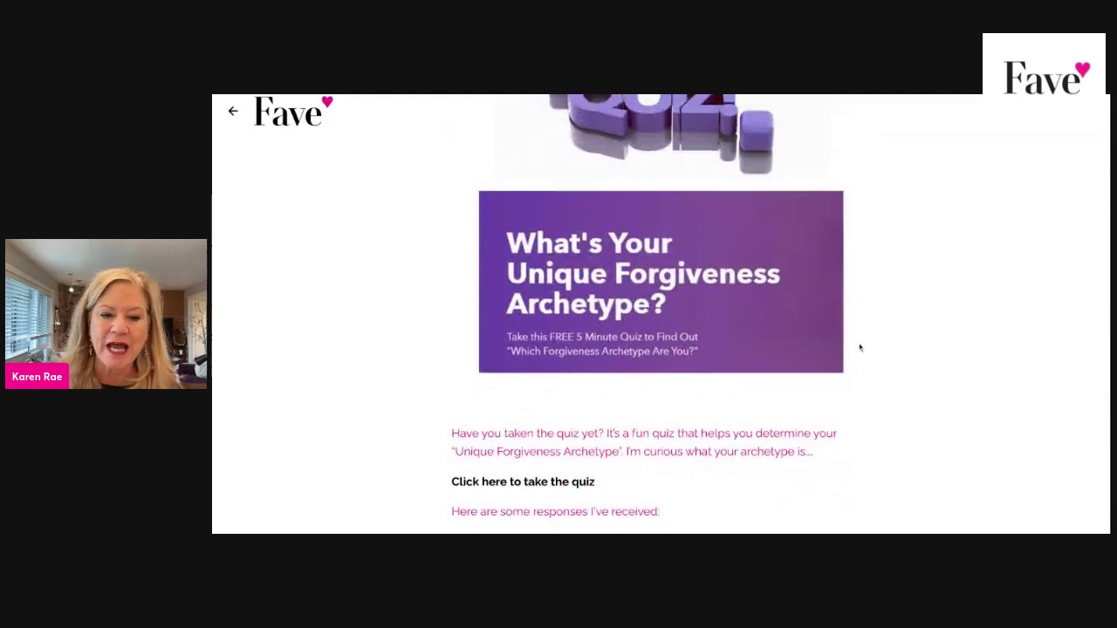
pyautogui.scroll(-8, 860, 347)
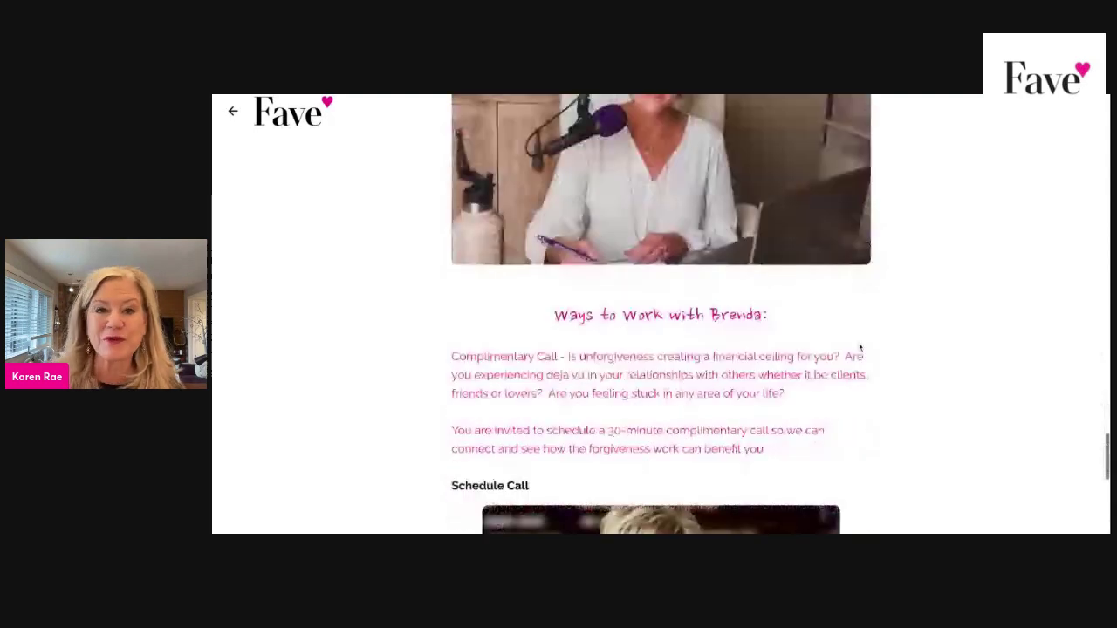
pyautogui.scroll(-6, 860, 348)
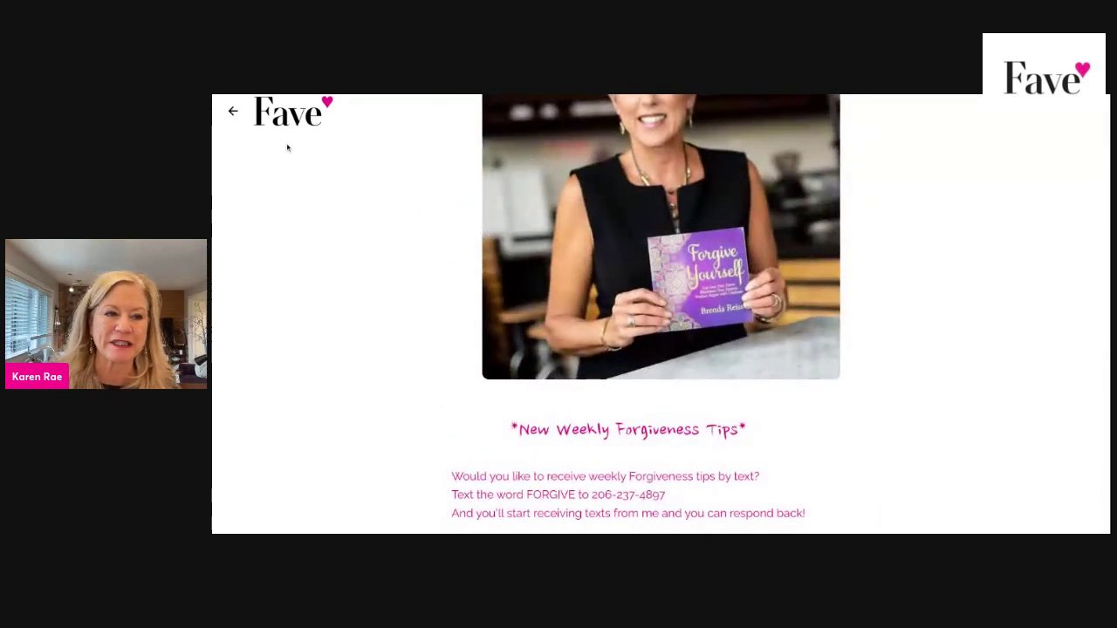
pyautogui.click(234, 111)
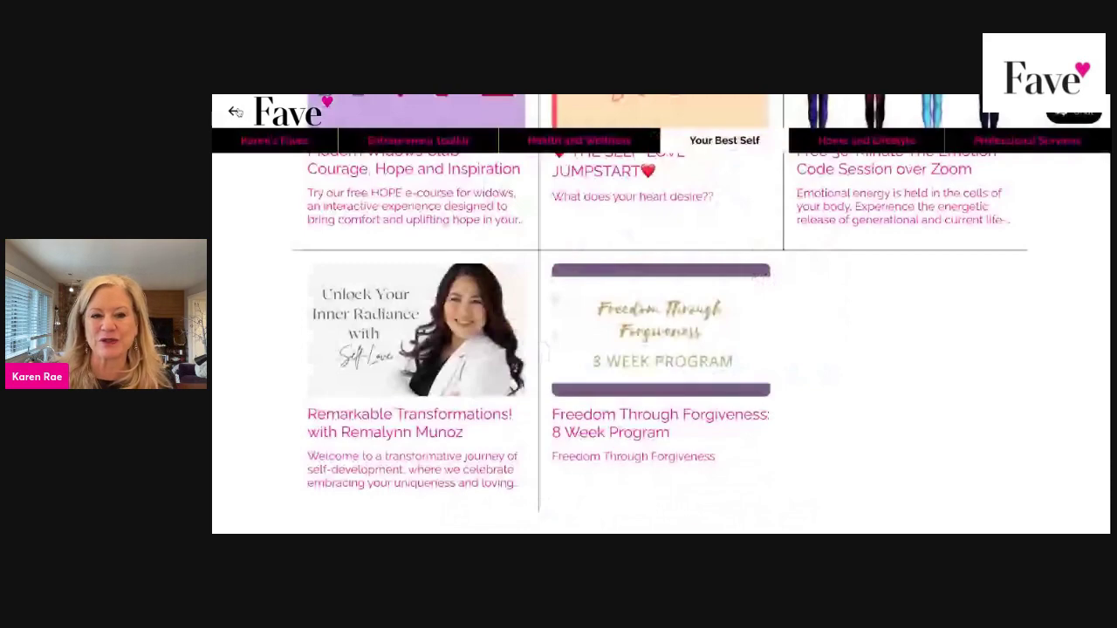